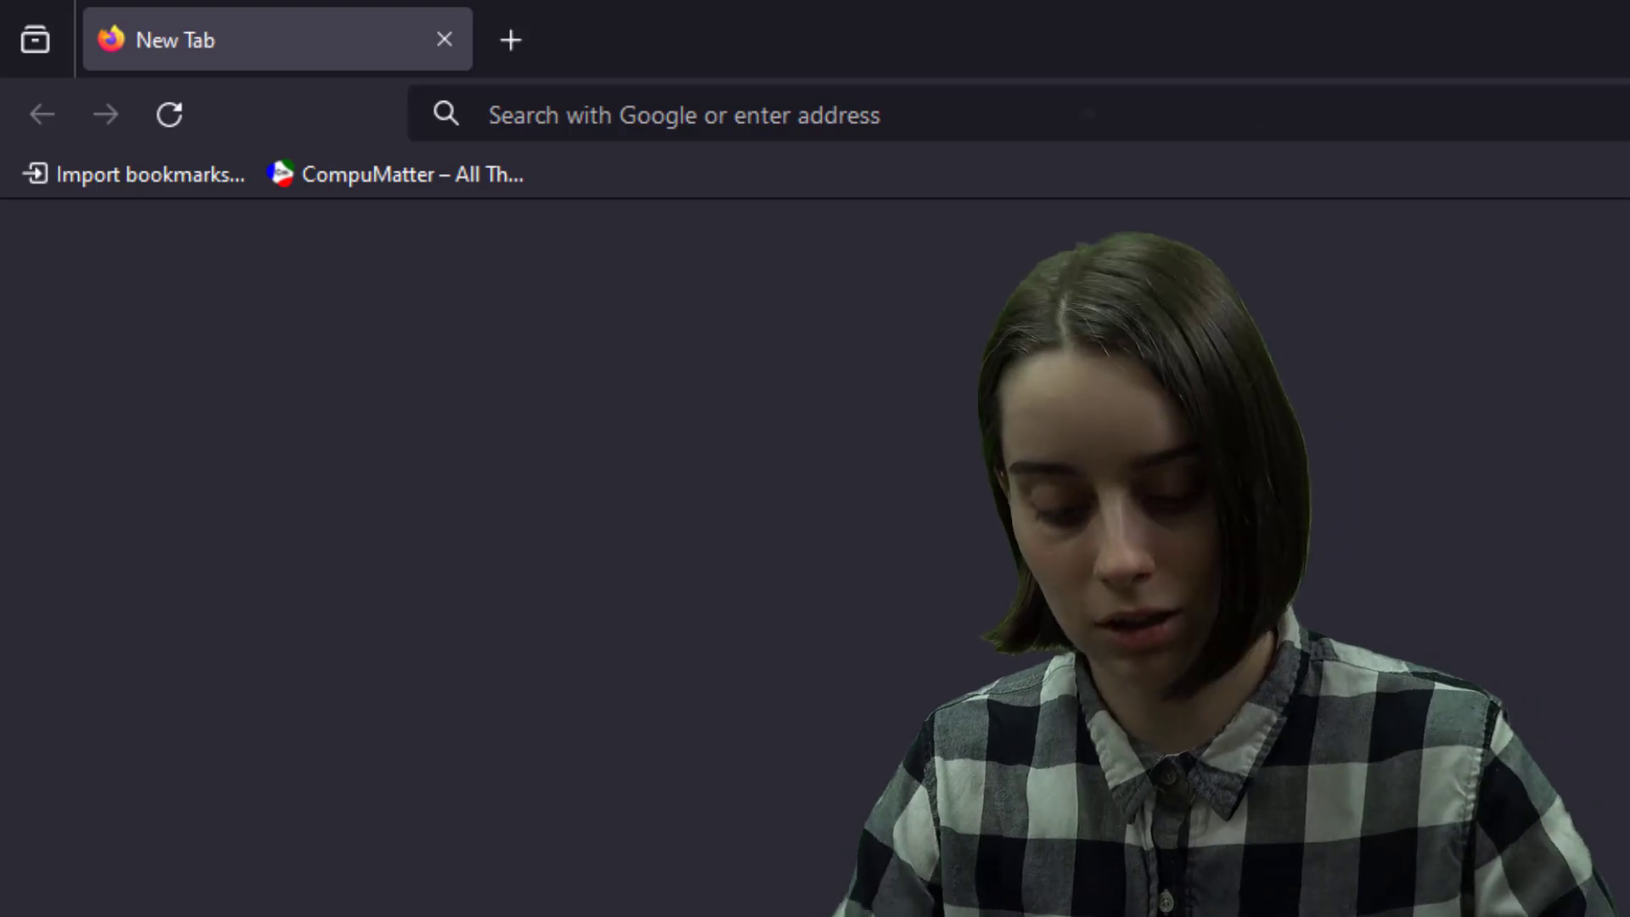
Search Google for 'hwinfo64' from the Firefox address bar.
{"action": "type", "text": "hwinfo64"}
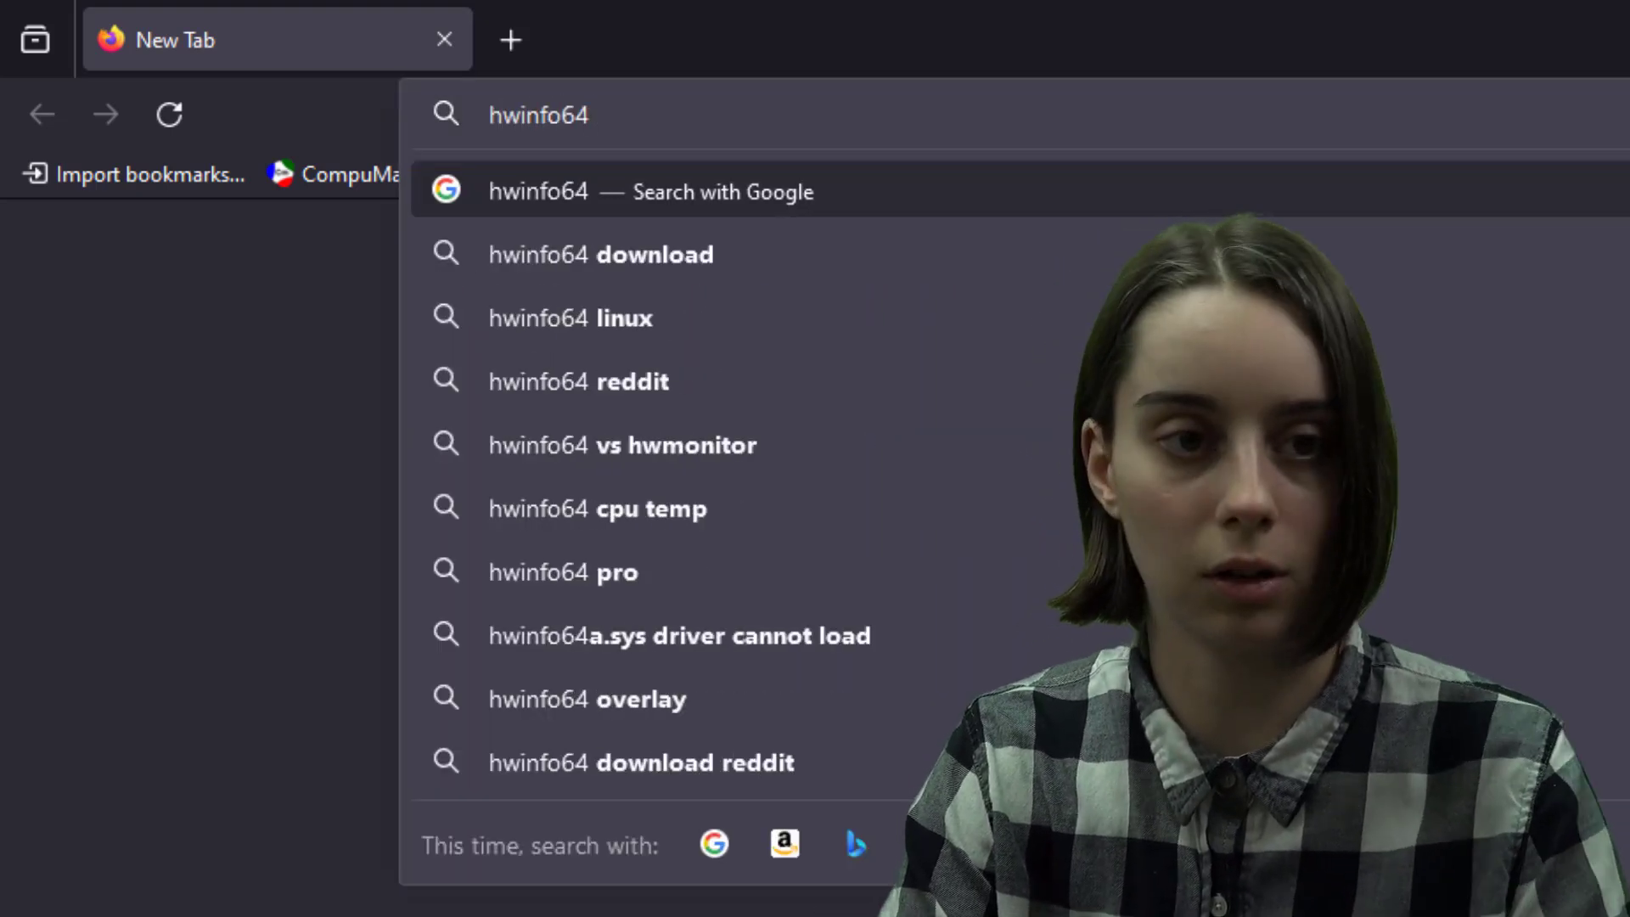
{"action": "key", "text": "Return"}
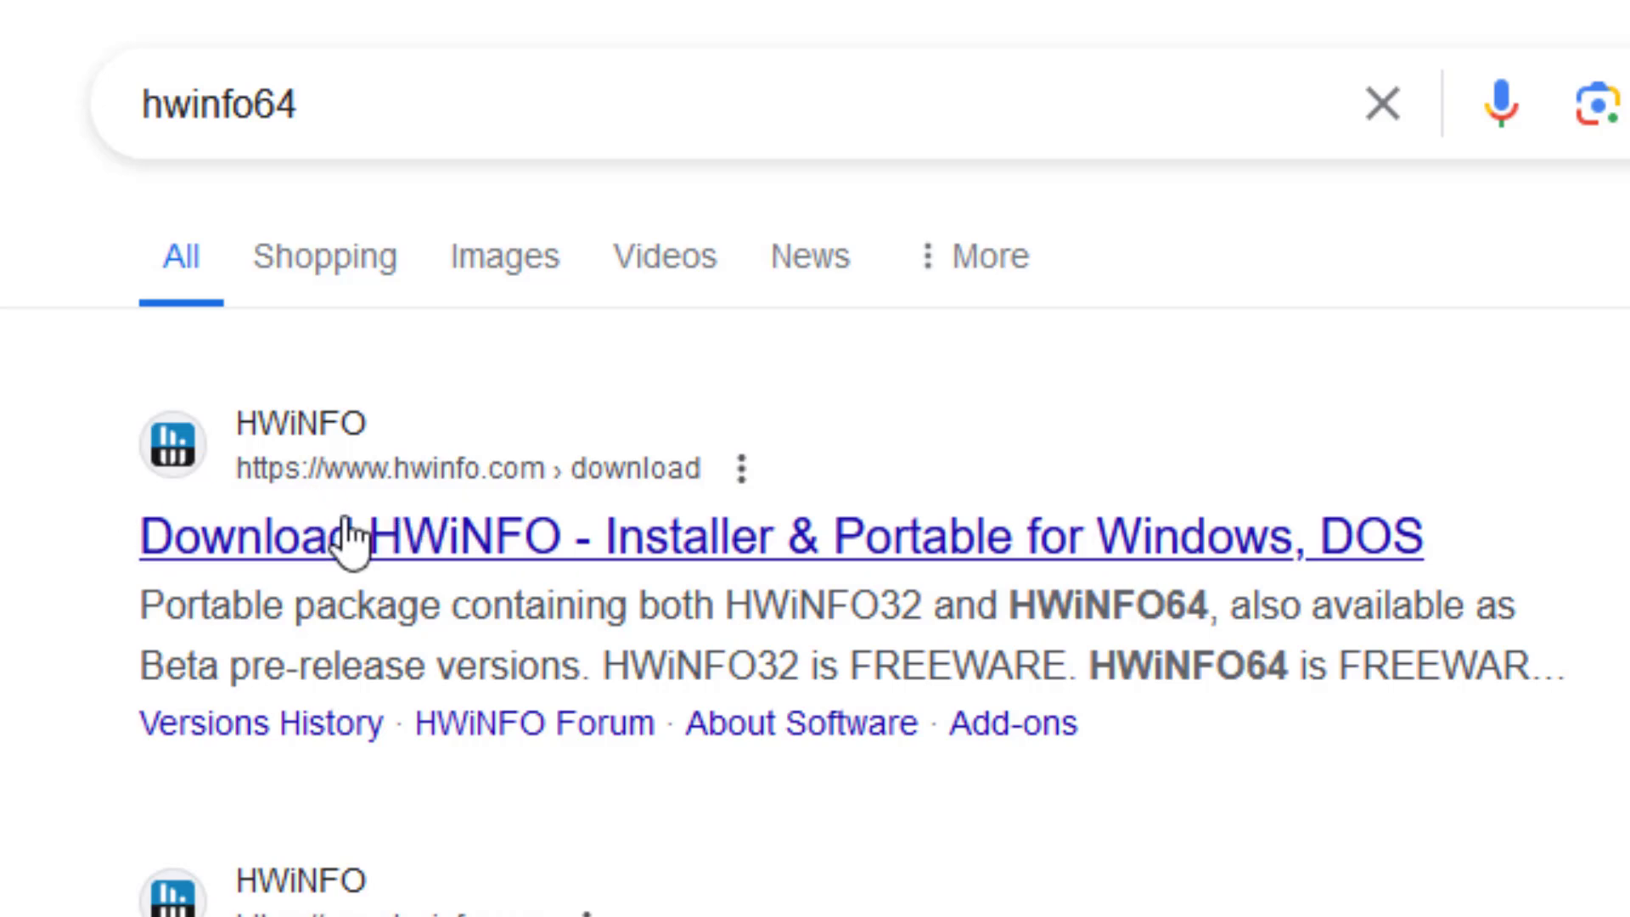
Download the hwi64_802.exe installer from hwinfo.com via the Local (U.S.) mirror.
{"action": "left_click", "coordinate": [445, 548]}
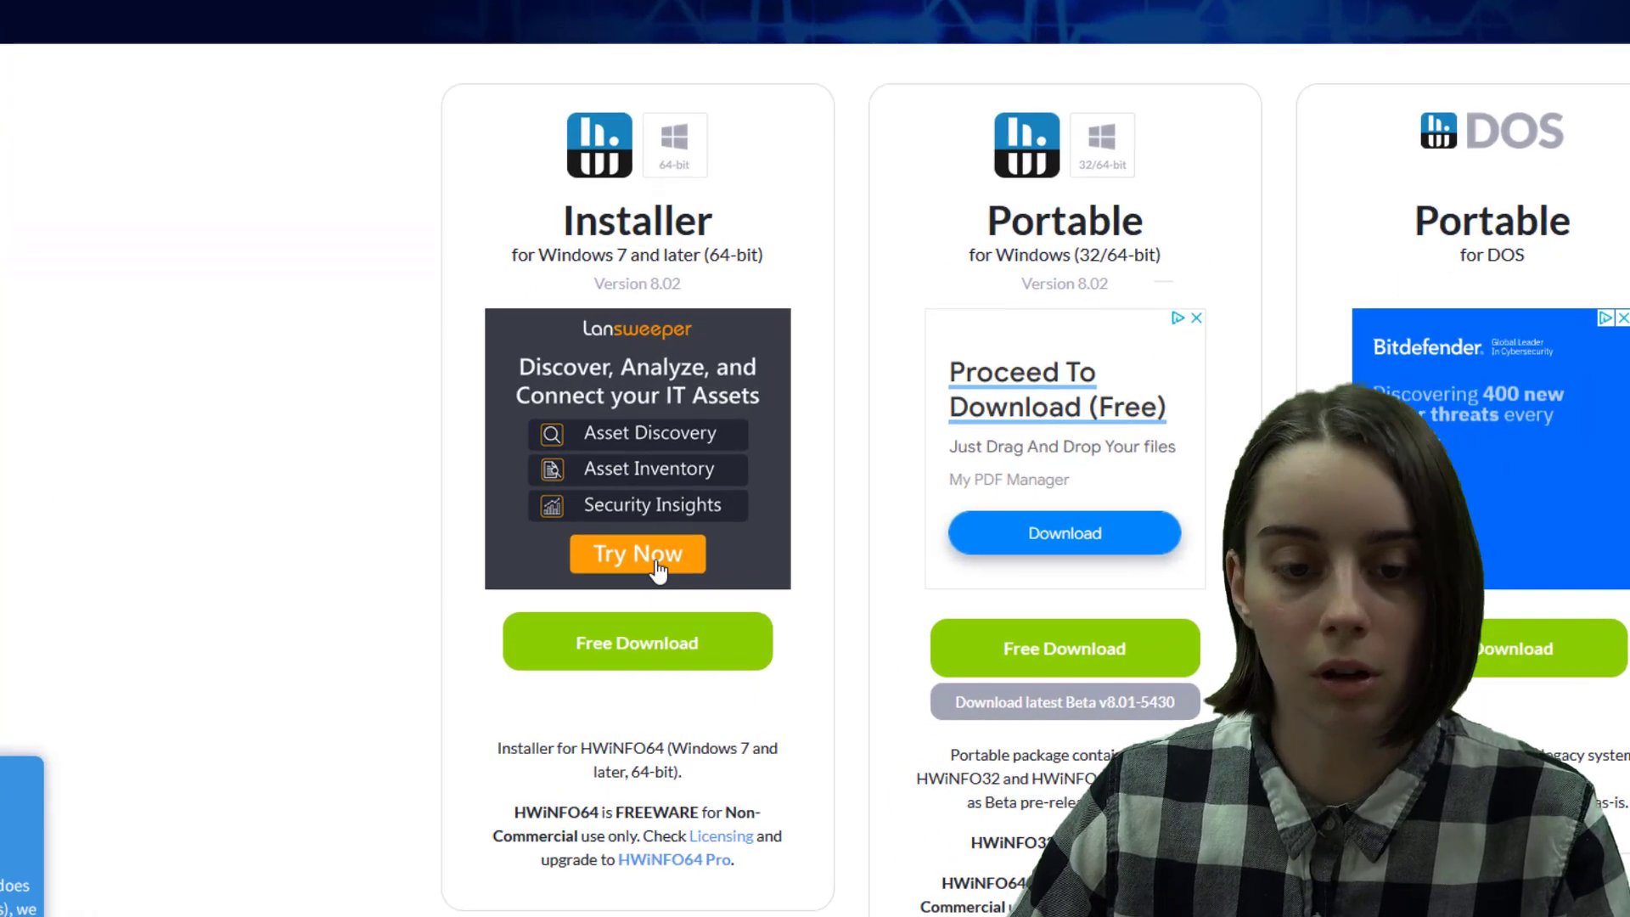
{"action": "mouse_move", "coordinate": [580, 658]}
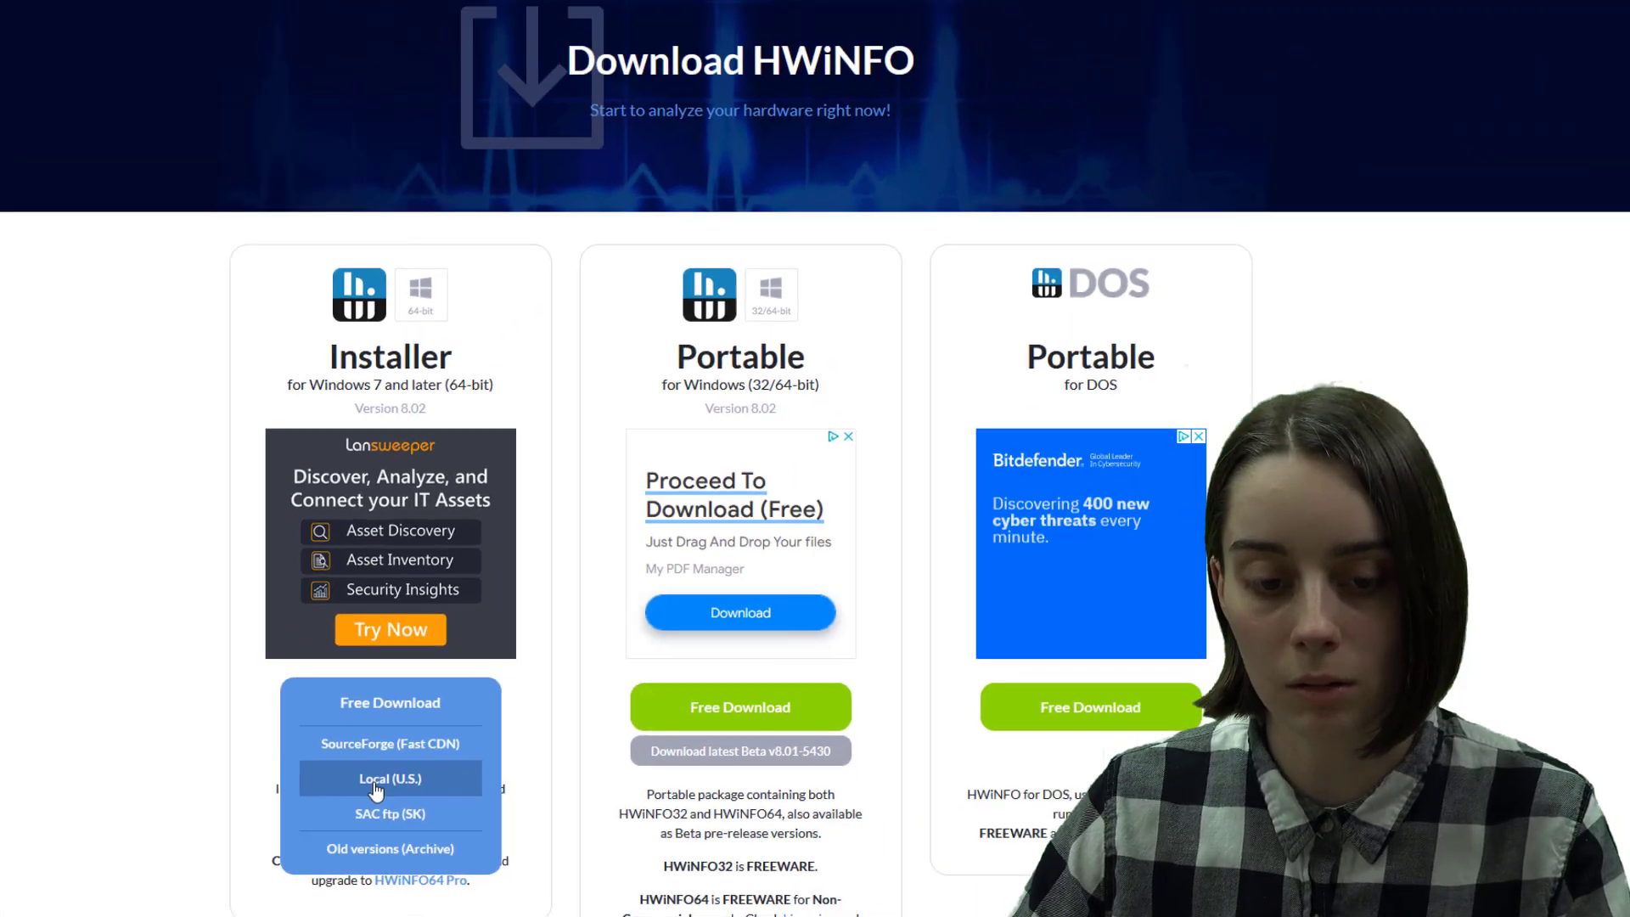
{"action": "left_click", "coordinate": [621, 737]}
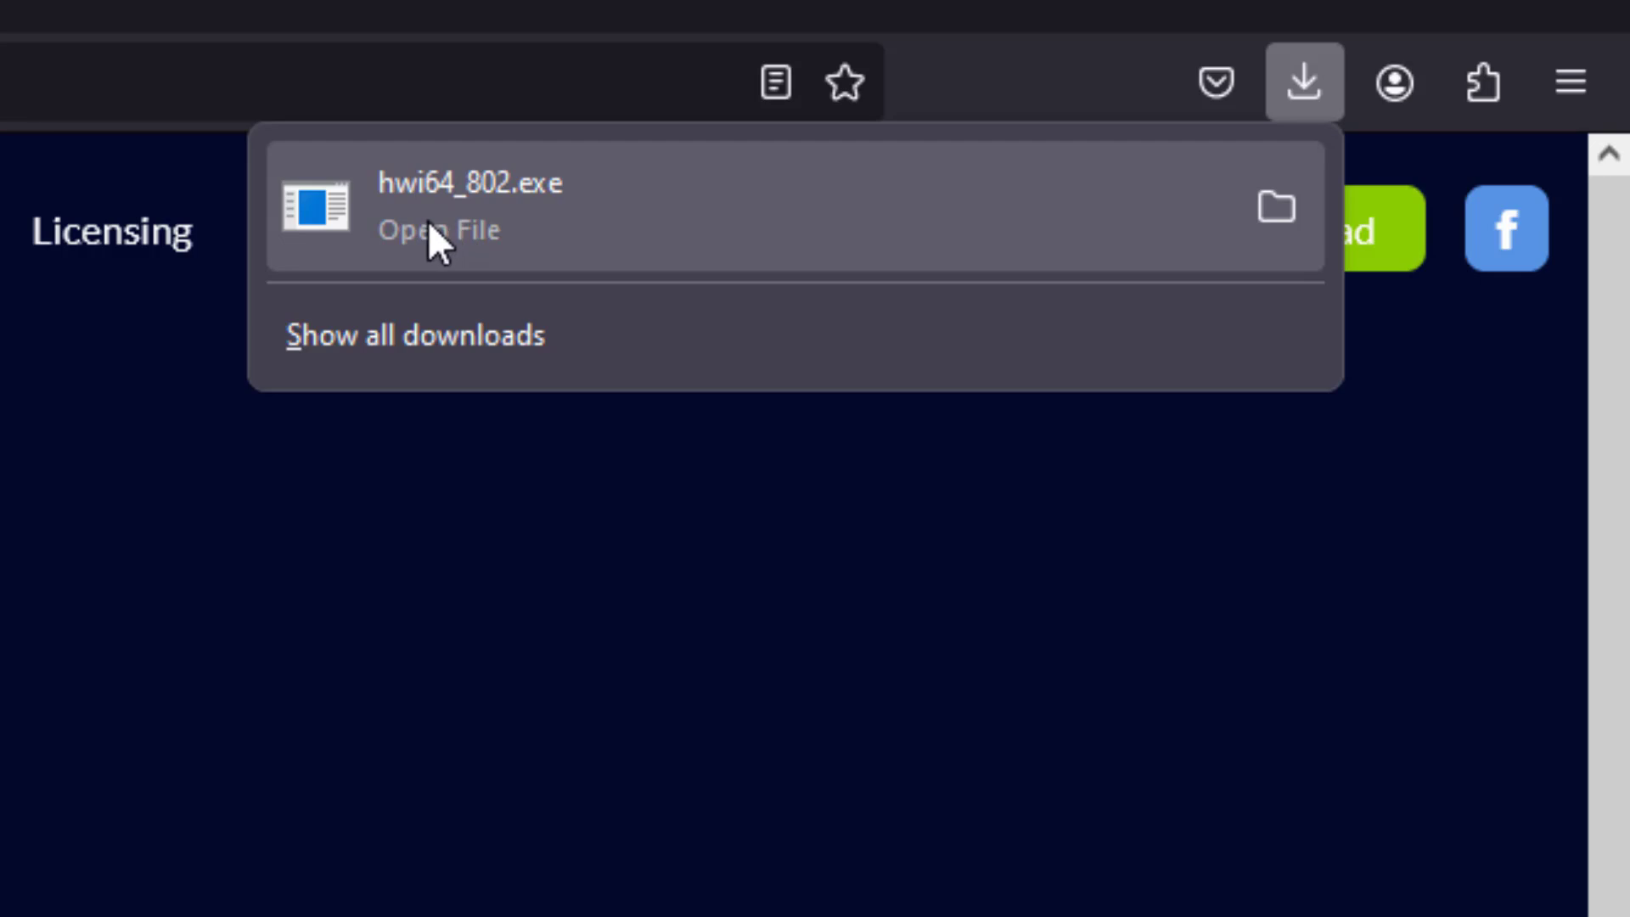
Launch hwi64_802.exe with English as the setup language and accept the license agreement.
{"action": "left_click", "coordinate": [428, 220]}
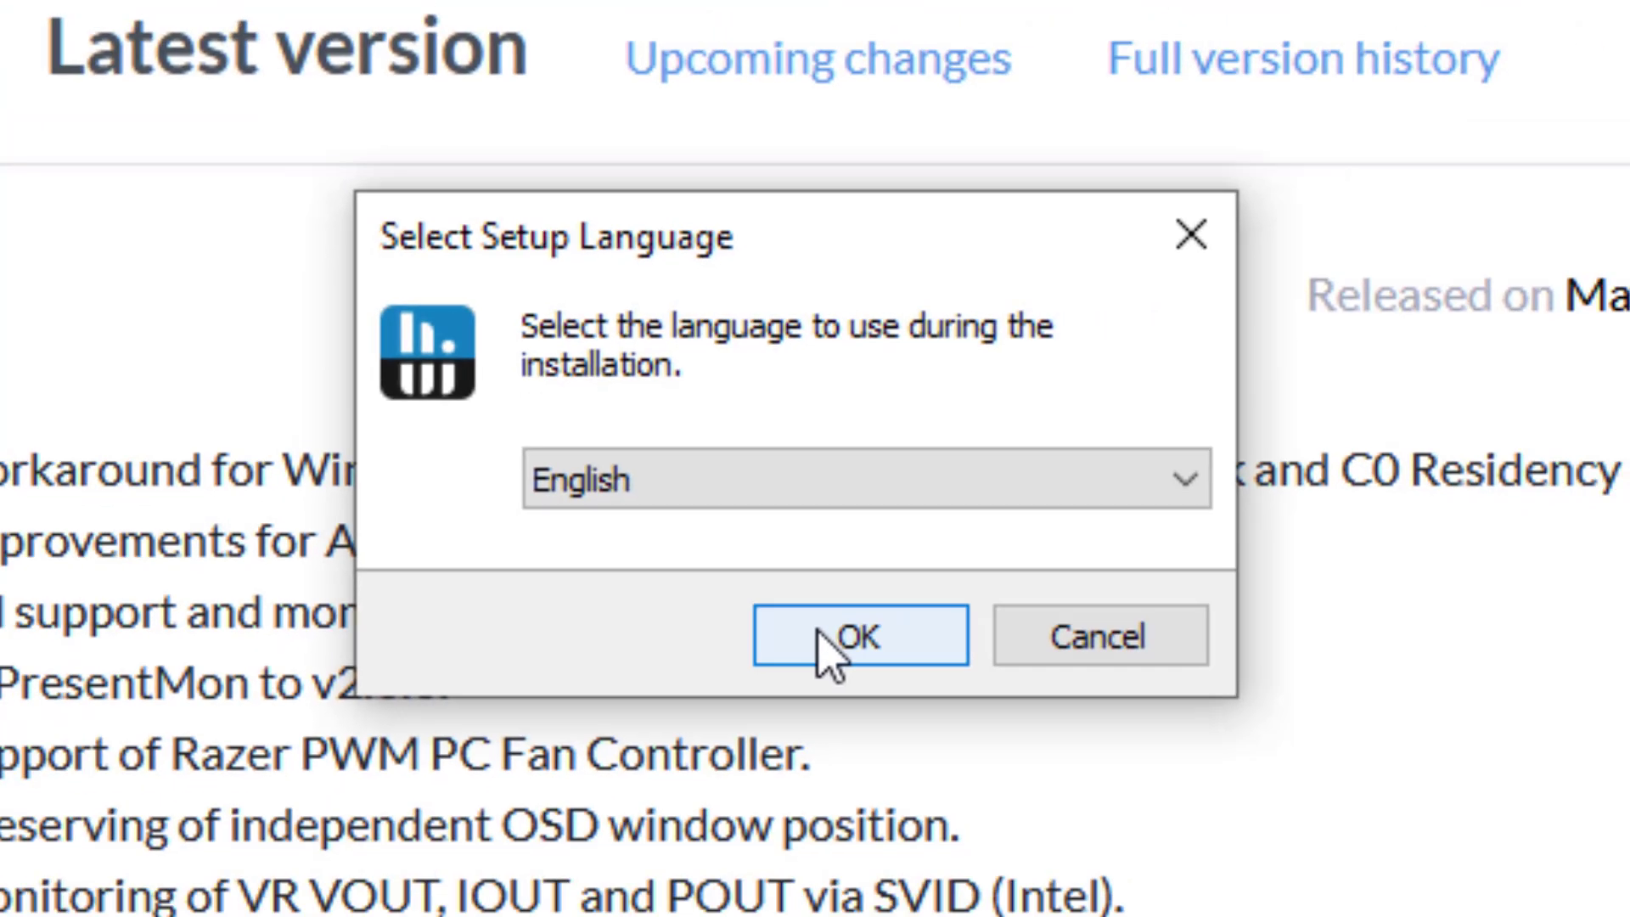
{"action": "left_click", "coordinate": [895, 739]}
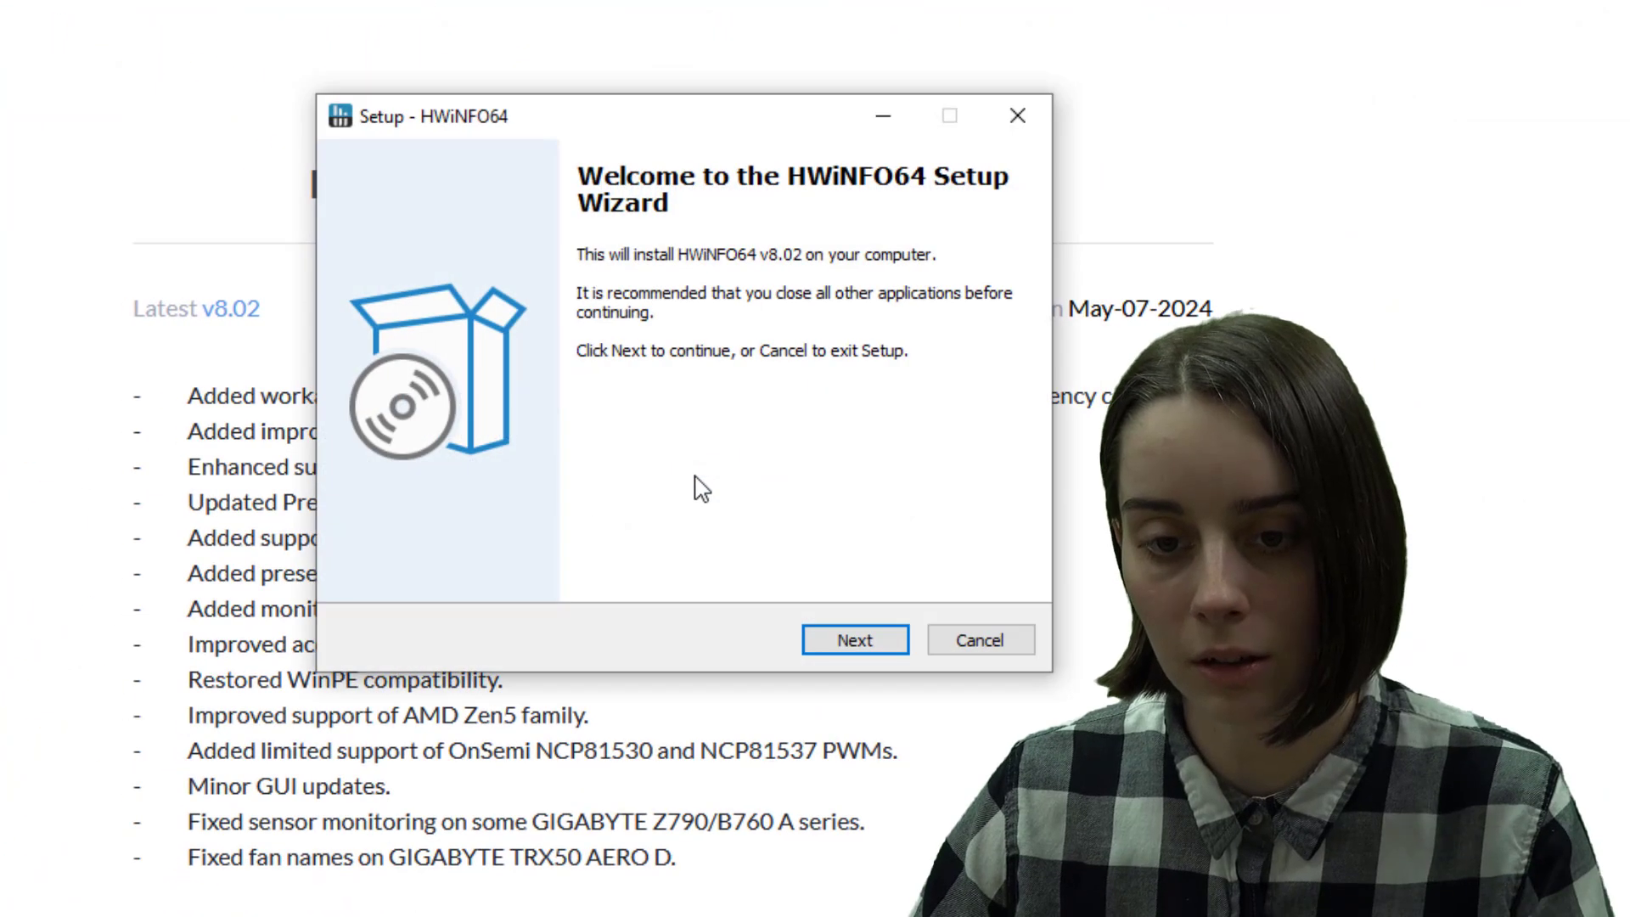
{"action": "left_click", "coordinate": [854, 640]}
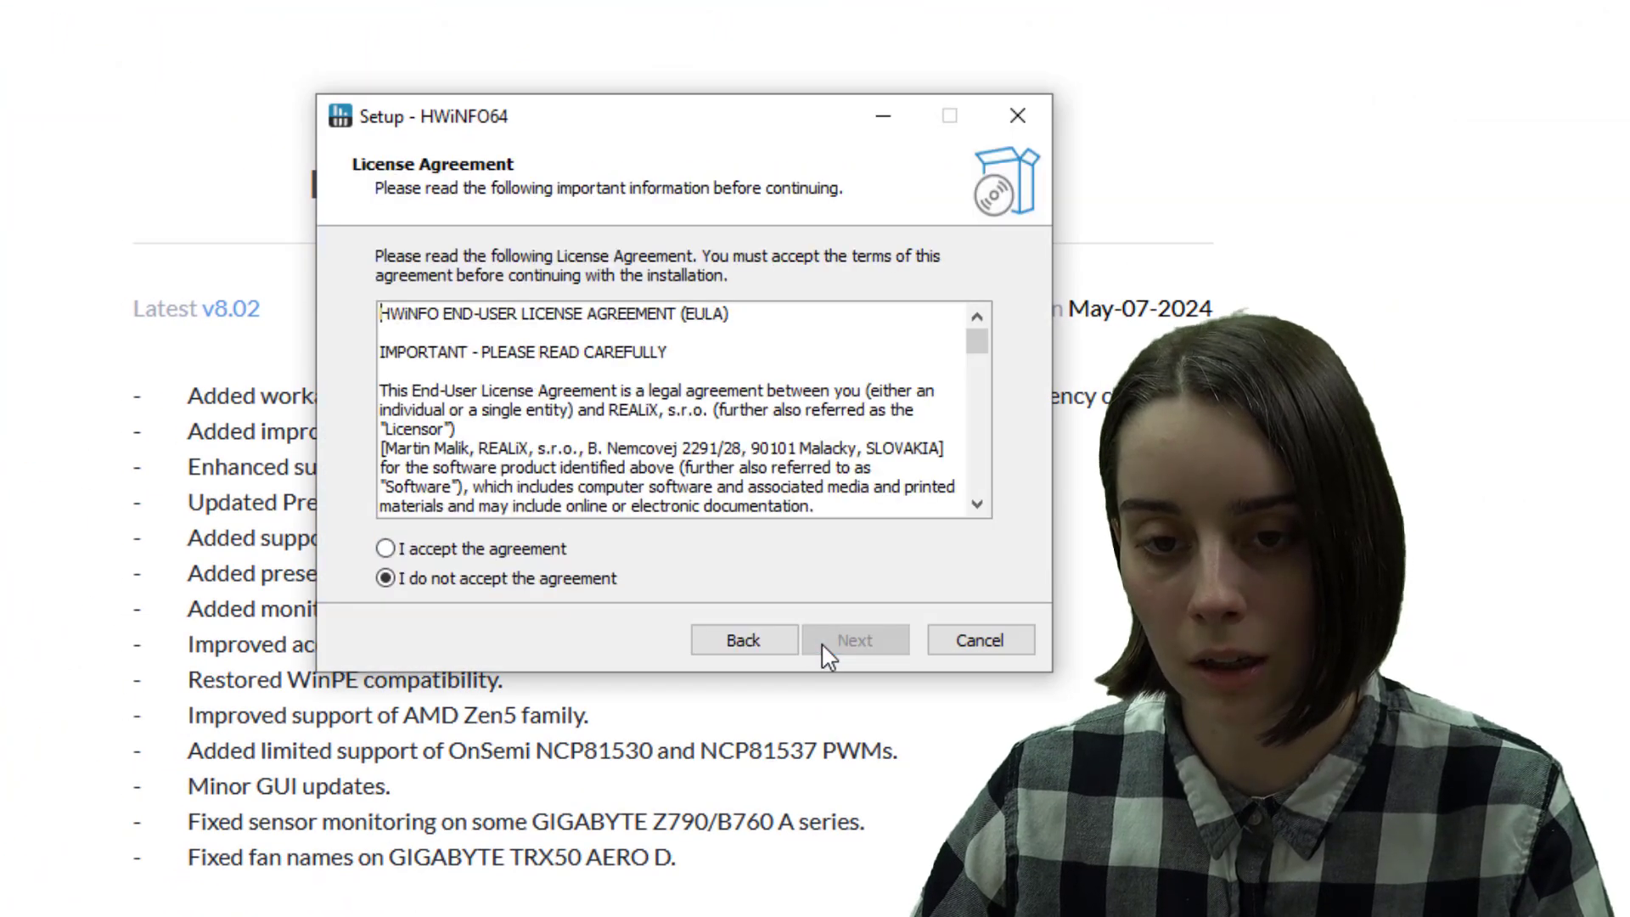
{"action": "left_click", "coordinate": [531, 552]}
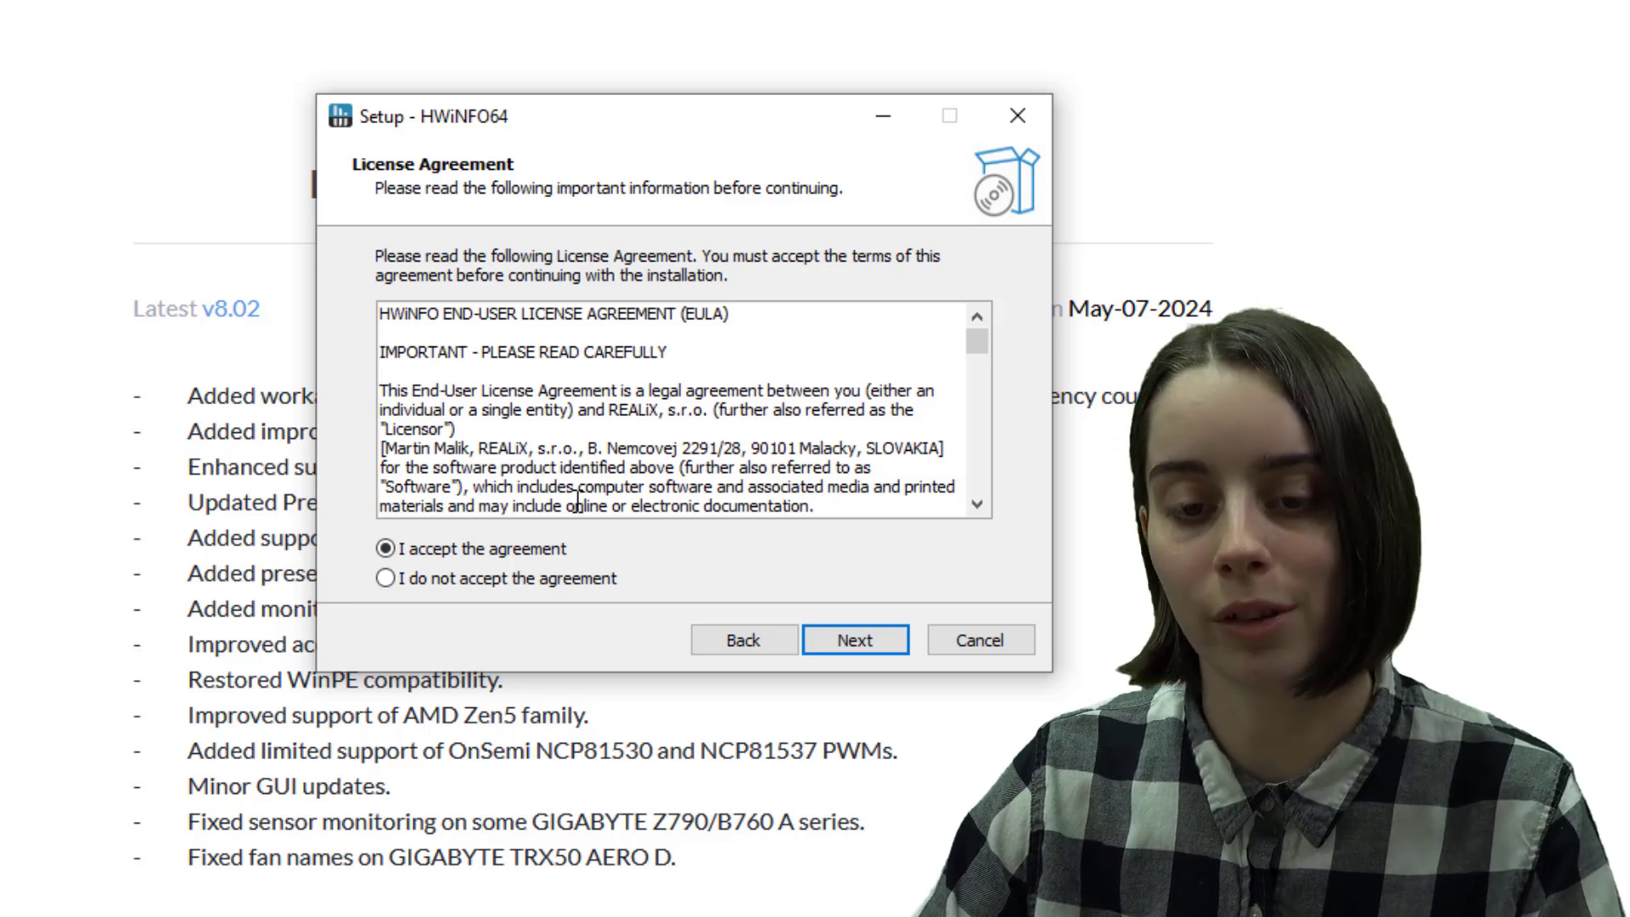
Install HWiNFO64 into C:\Program Files\HWiNFO64 with the default shortcuts folder.
{"action": "left_click", "coordinate": [881, 643]}
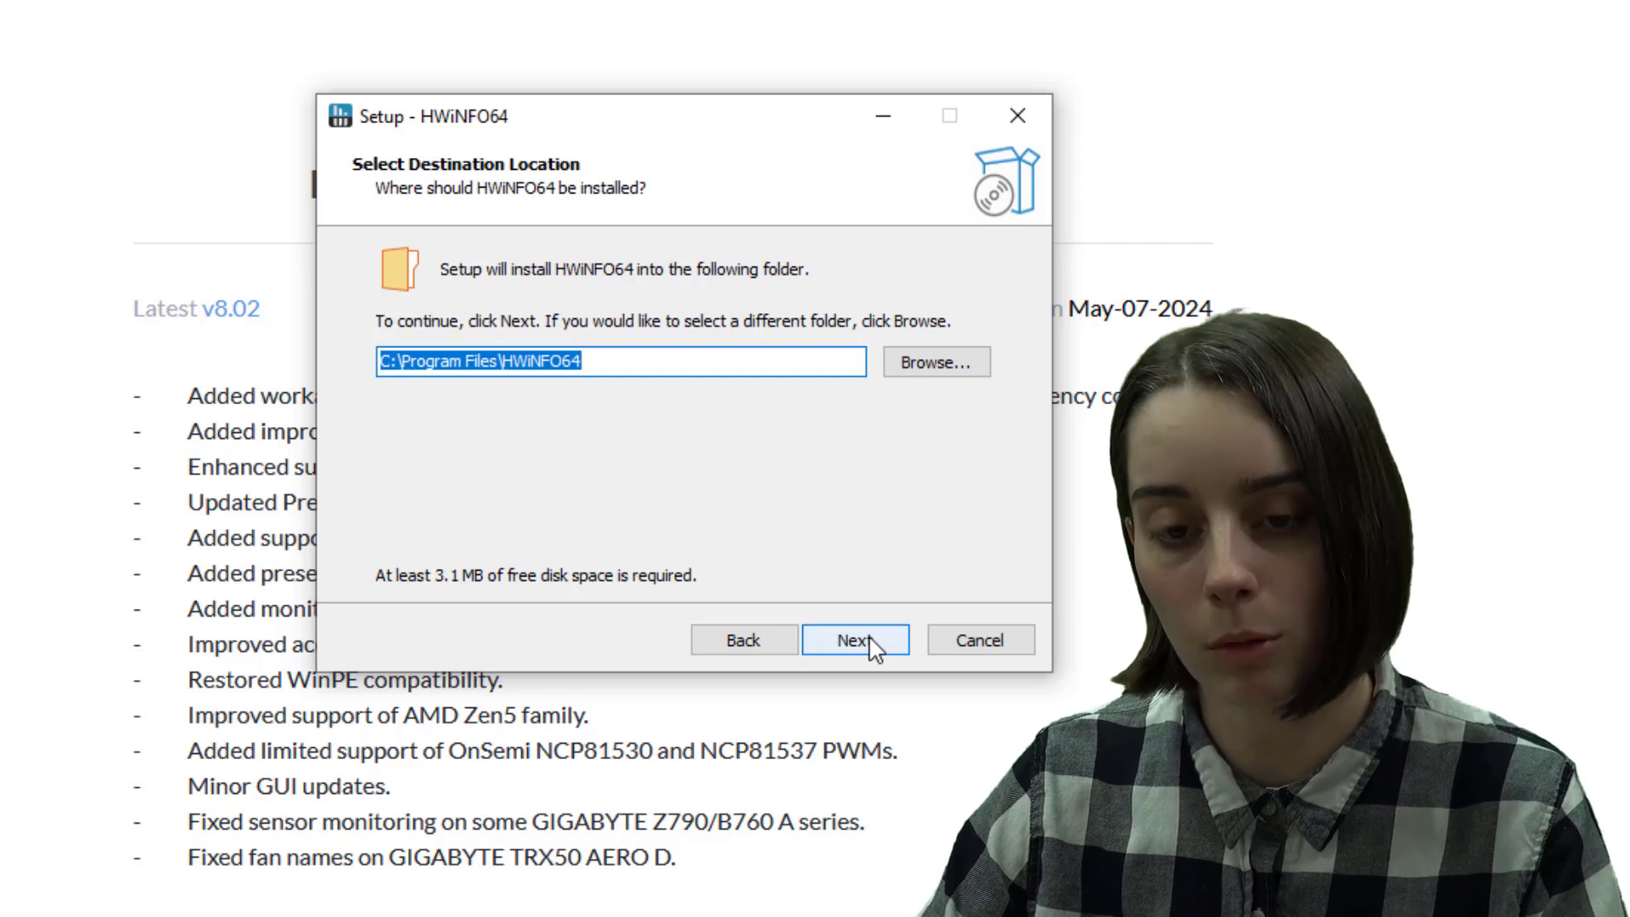
{"action": "left_click", "coordinate": [870, 643]}
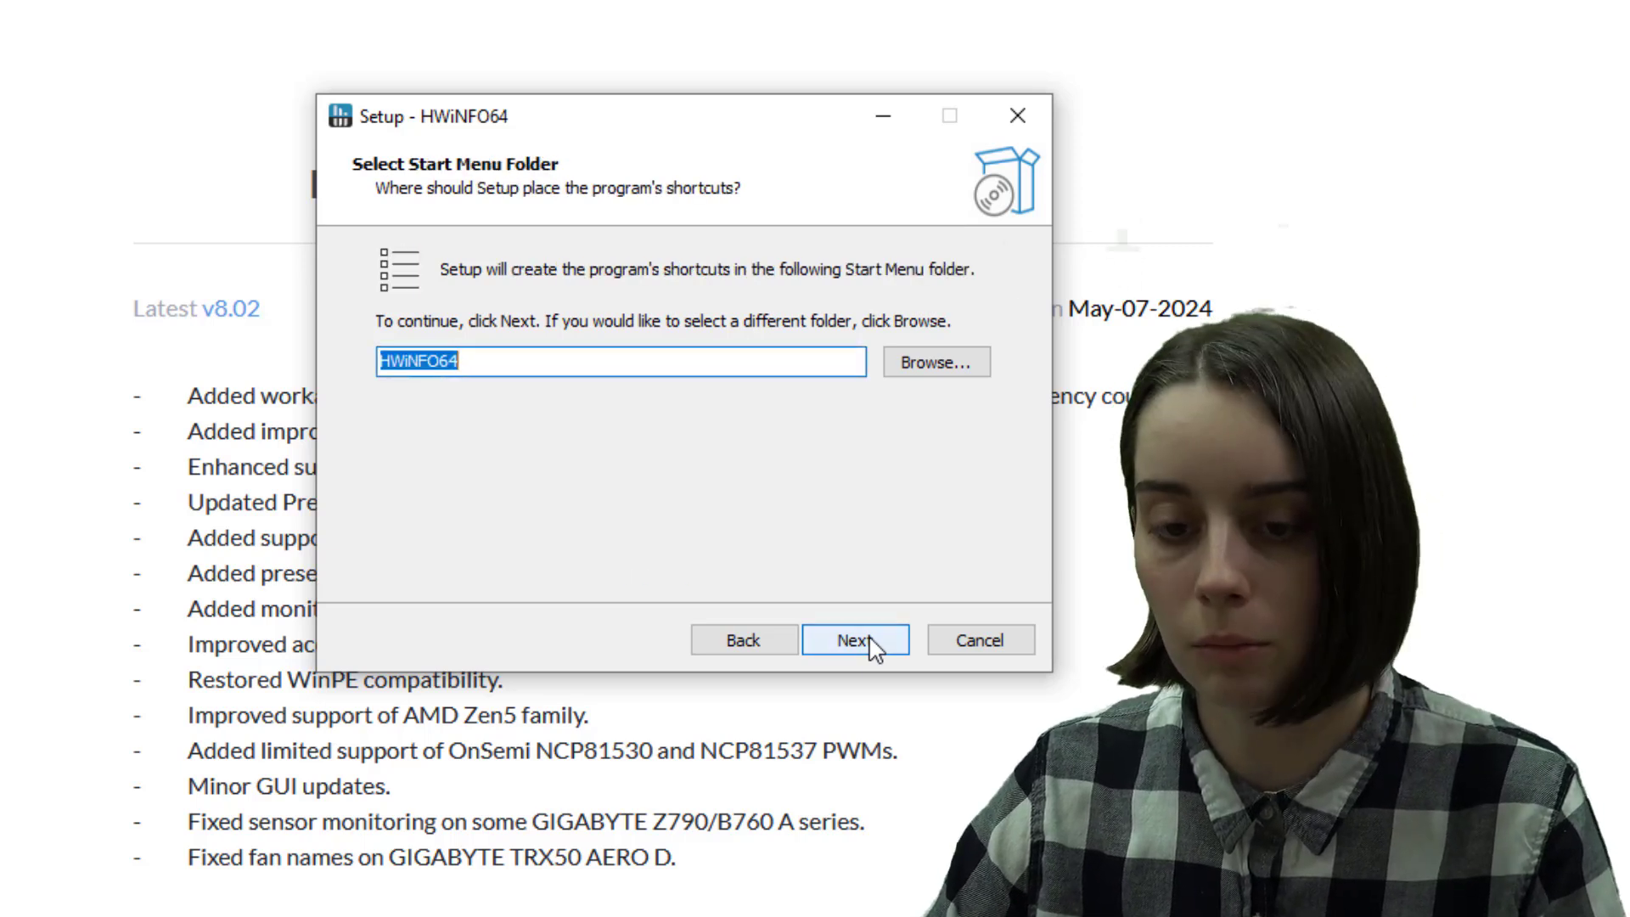
{"action": "left_click", "coordinate": [870, 642]}
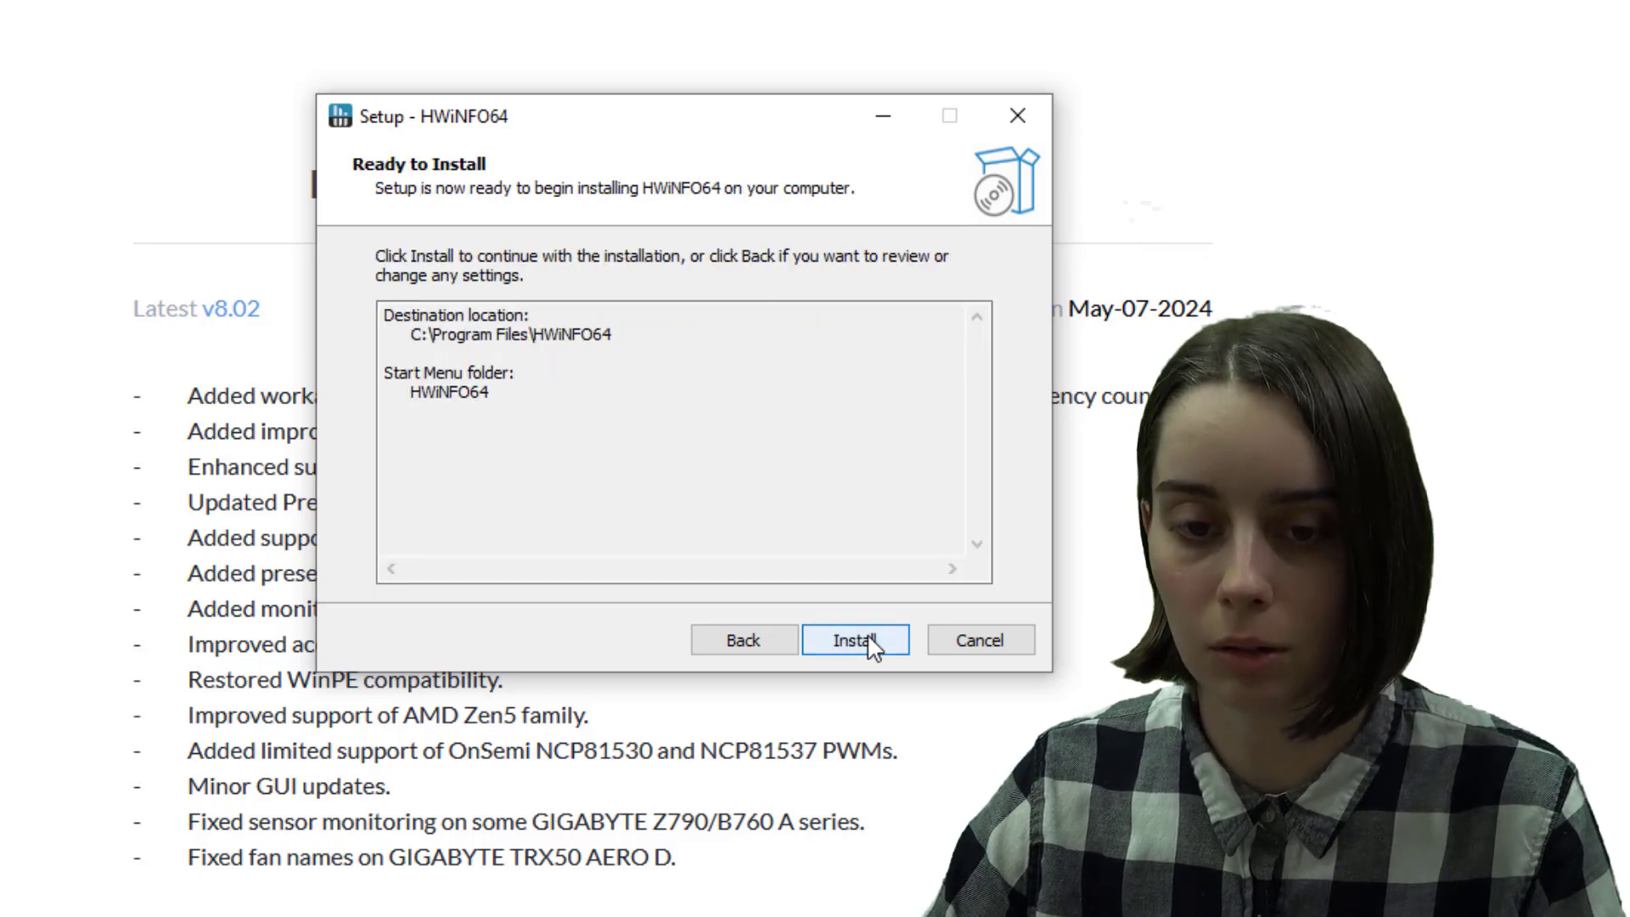
{"action": "left_click", "coordinate": [872, 642]}
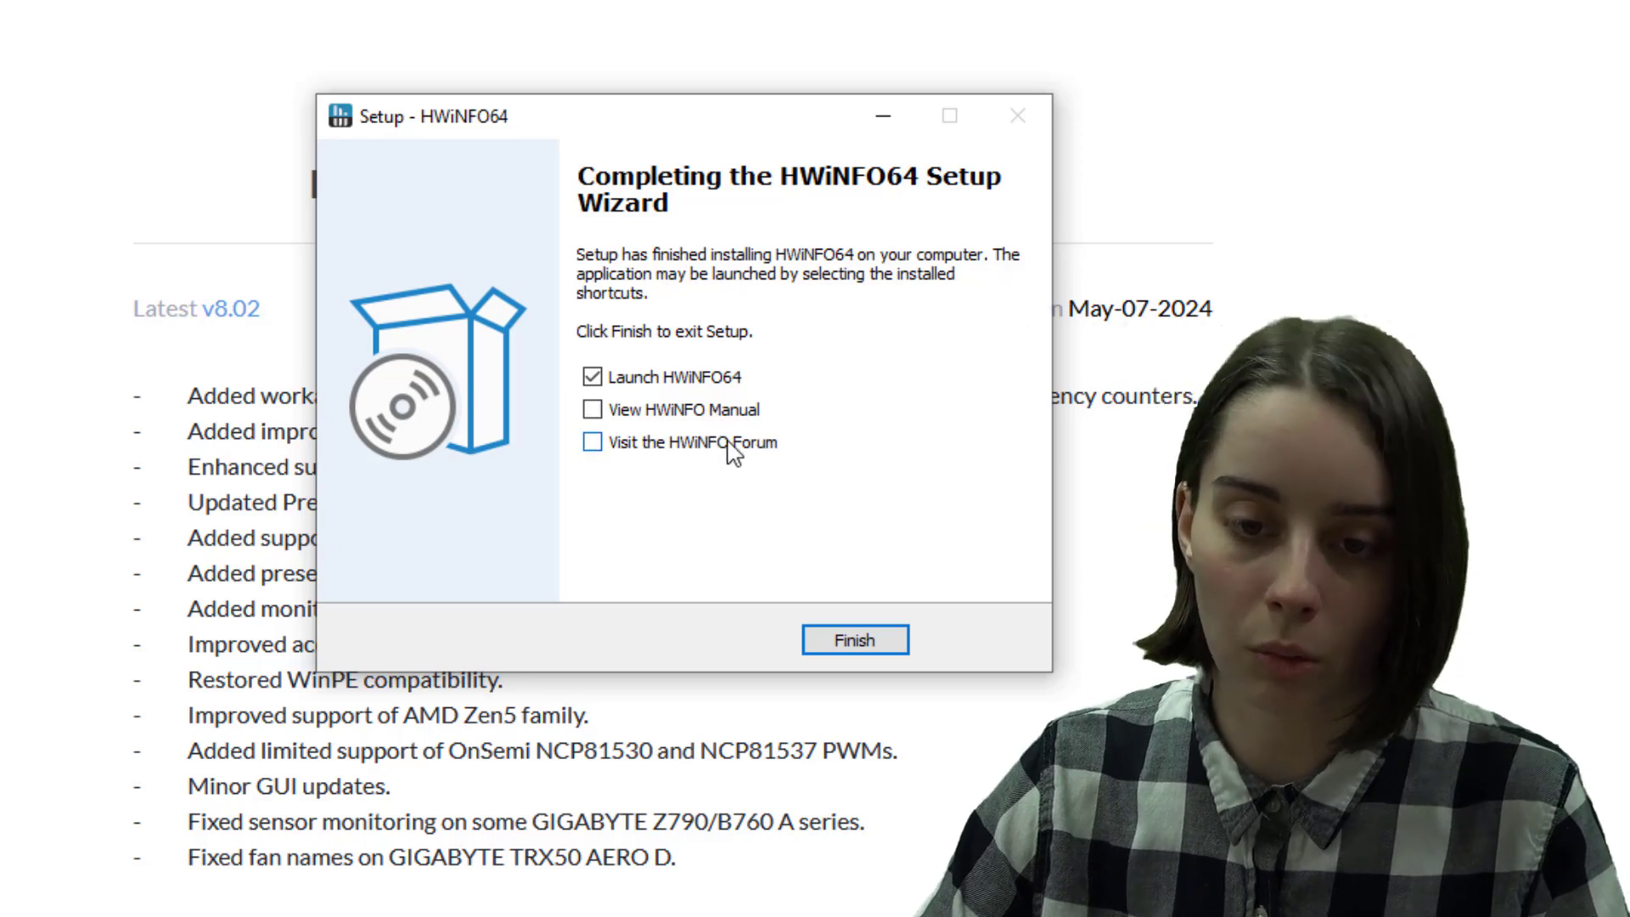
Finish setup and start HWiNFO64 with Sensors-only mode ticked.
{"action": "left_click", "coordinate": [845, 643]}
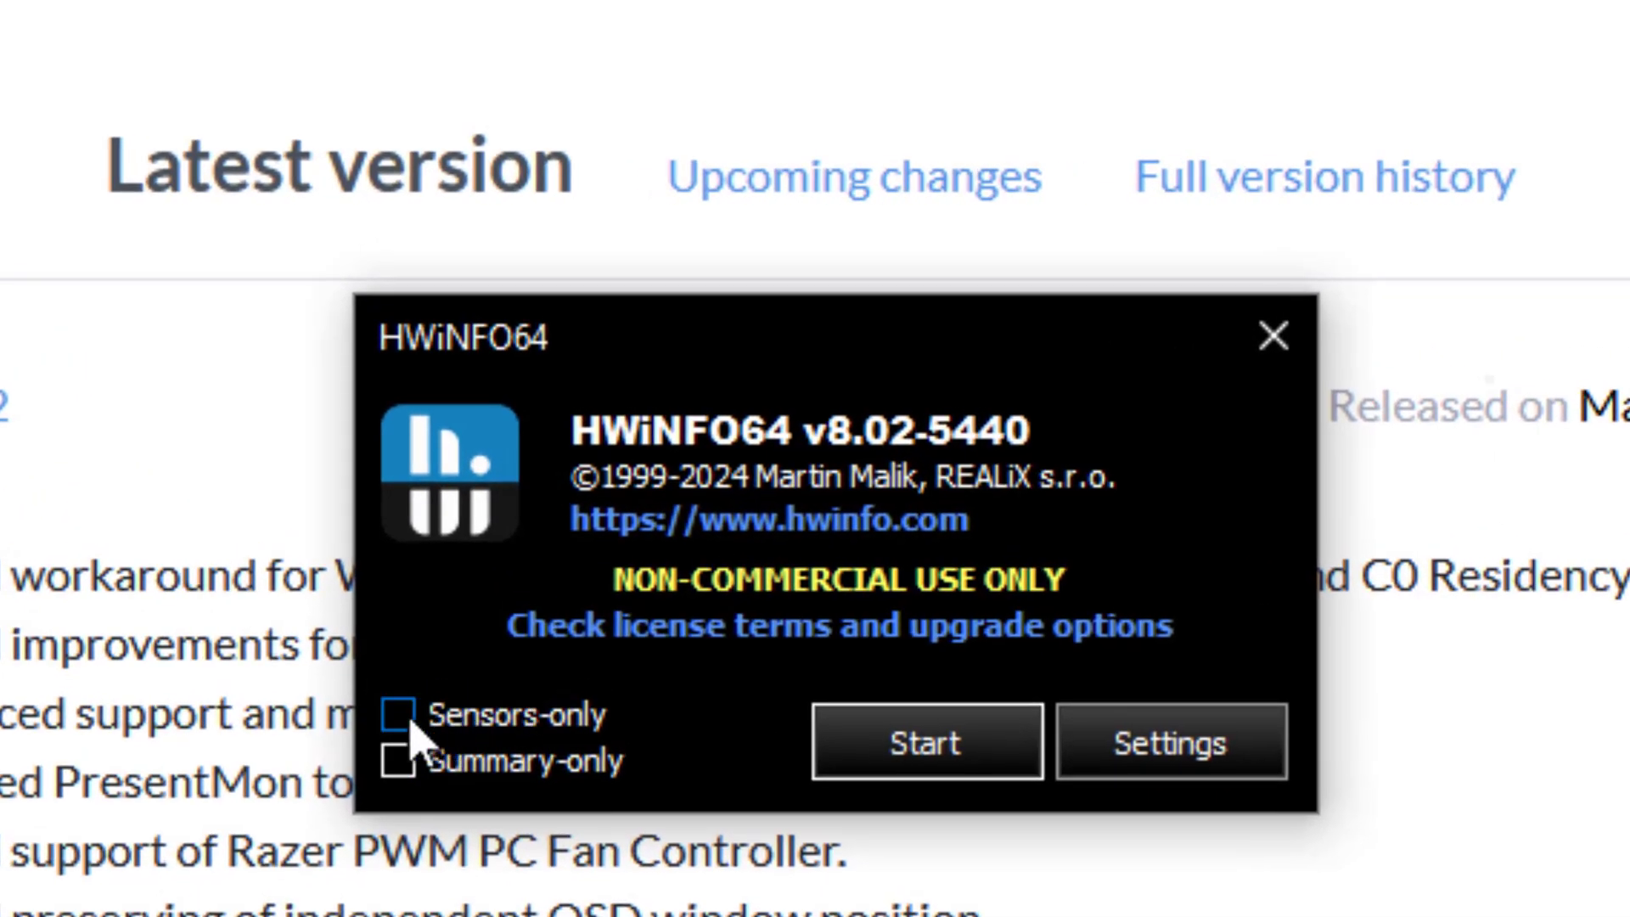
{"action": "left_click", "coordinate": [399, 717]}
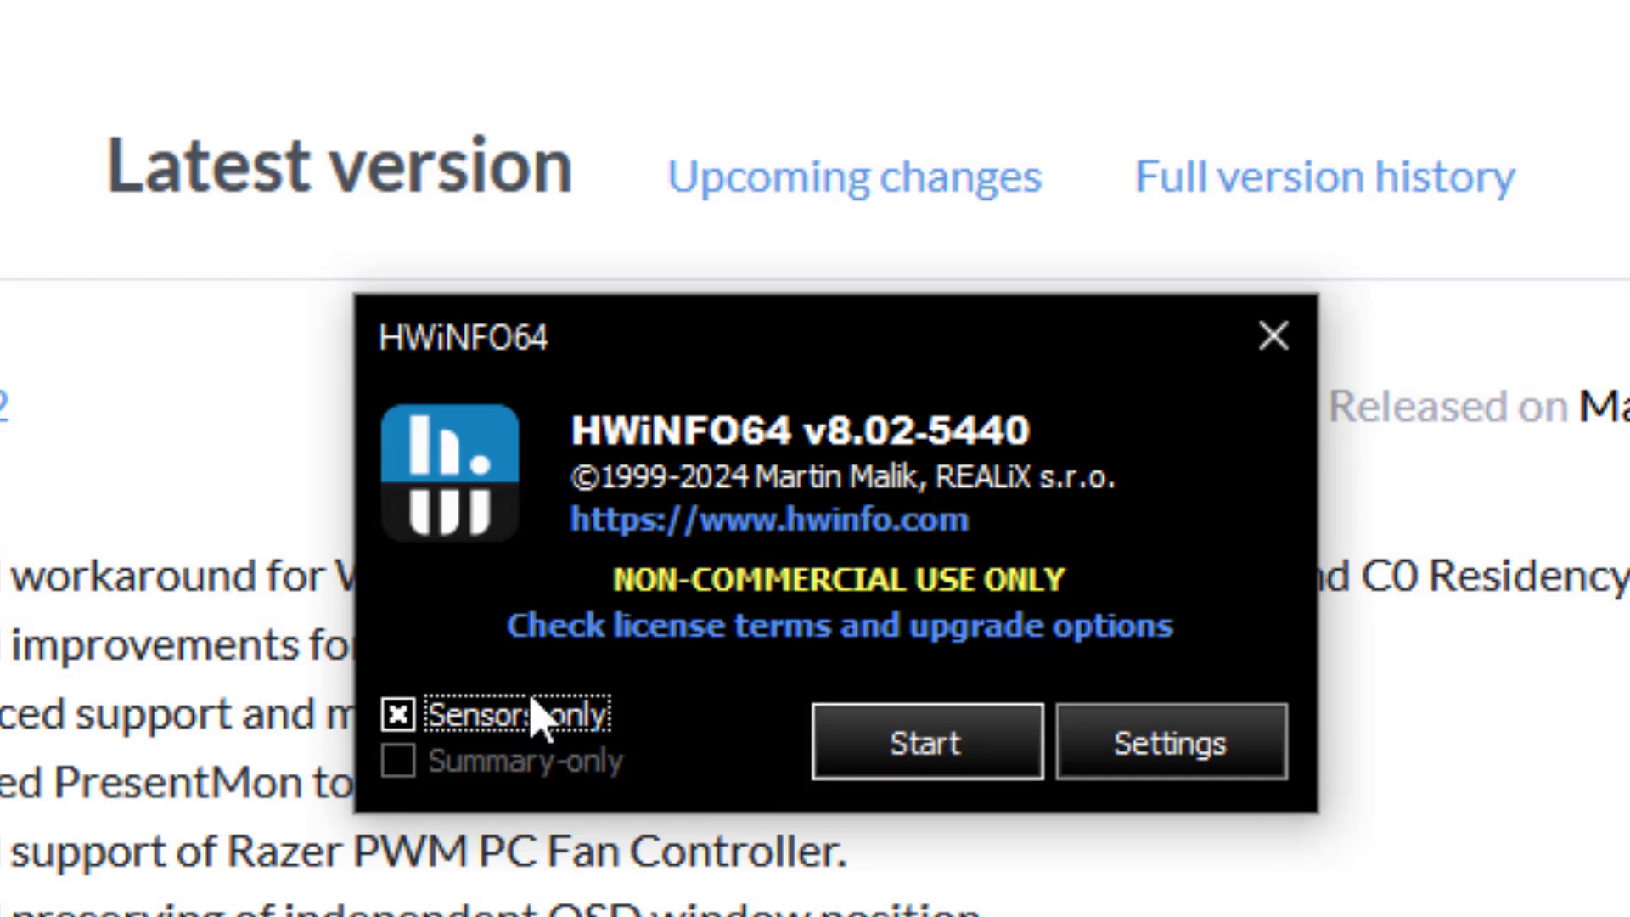
{"action": "left_click", "coordinate": [925, 764]}
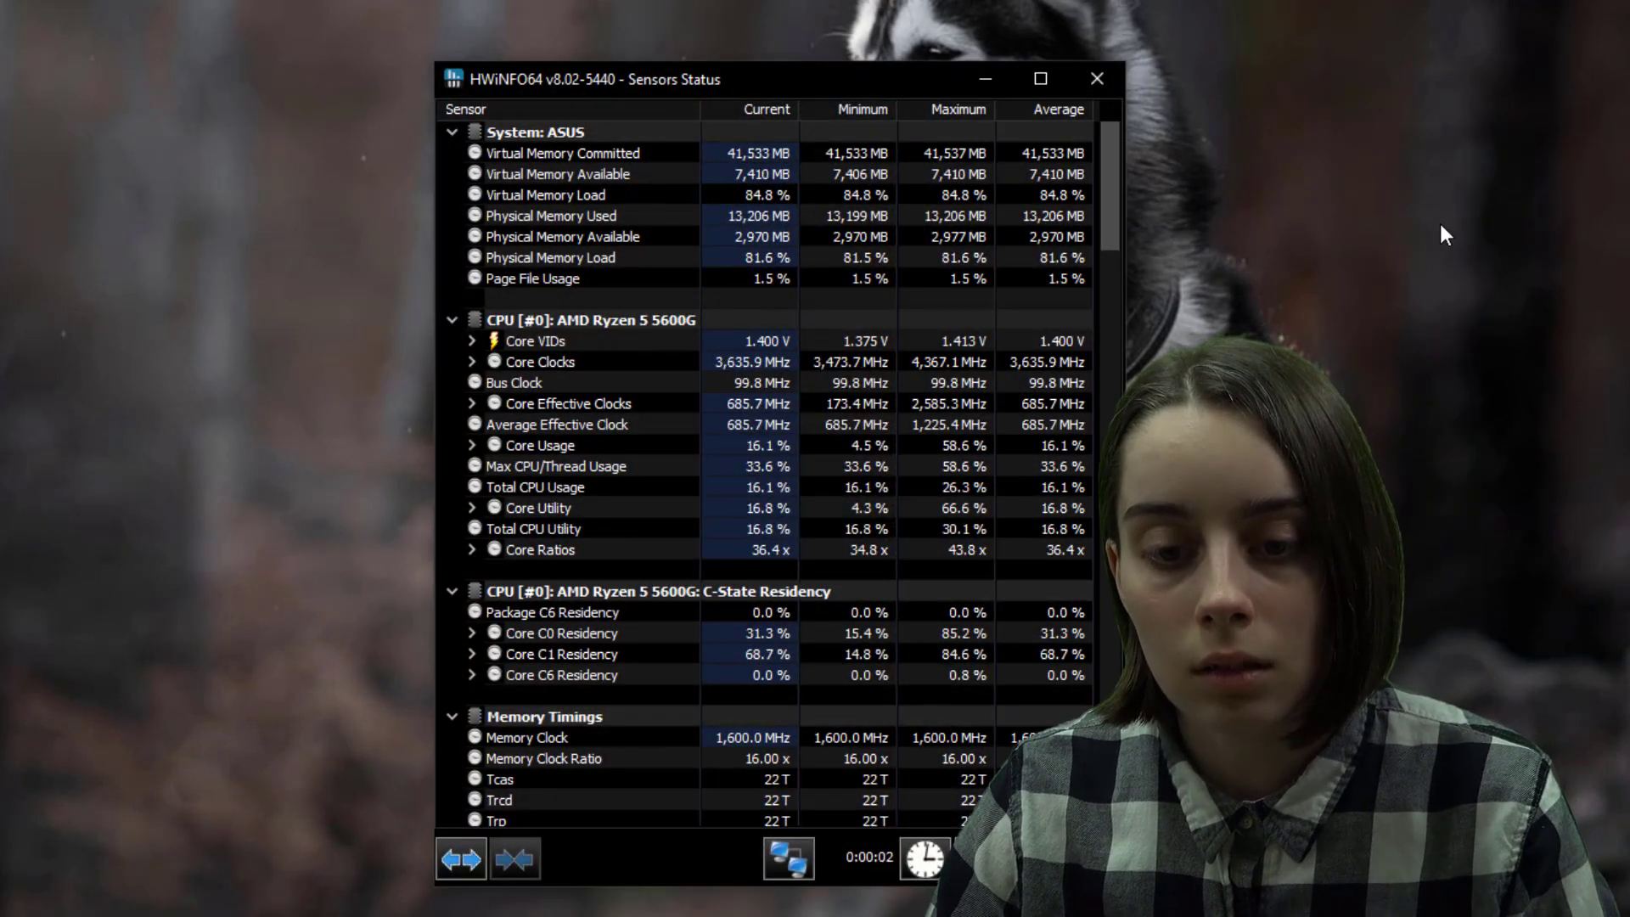
Collapse the System: ASUS, CPU [#0], C-State Residency and Memory Timings sensor groups.
{"action": "scroll", "coordinate": [940, 434], "scroll_direction": "down", "scroll_amount": 6}
{"action": "scroll", "coordinate": [940, 435], "scroll_direction": "up", "scroll_amount": 6}
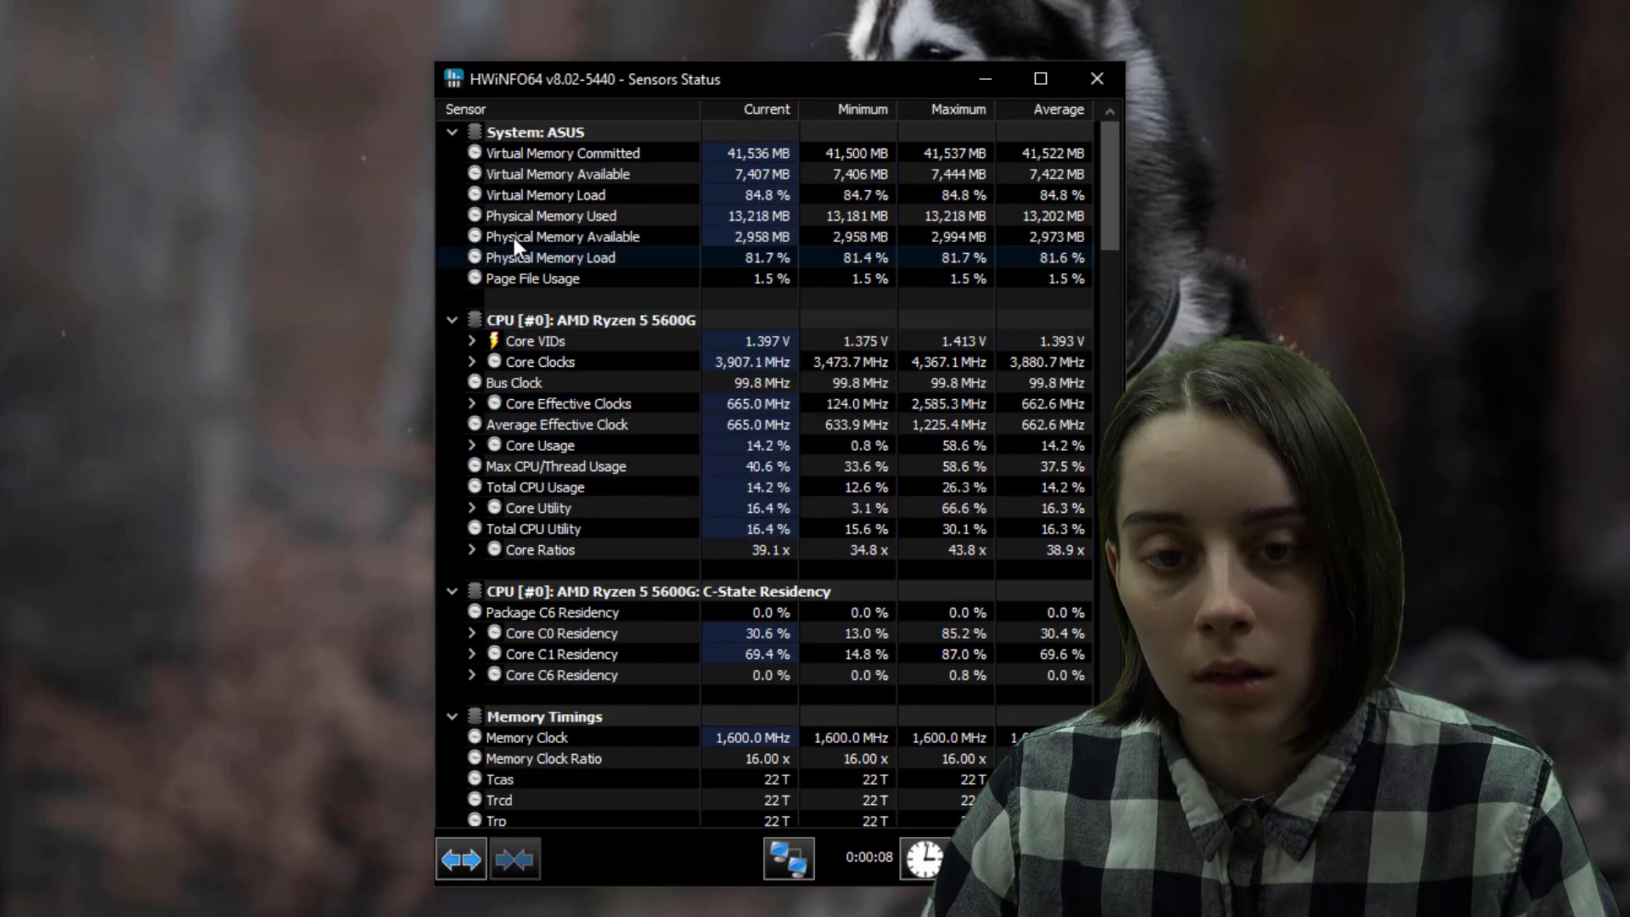
{"action": "mouse_move", "coordinate": [455, 130]}
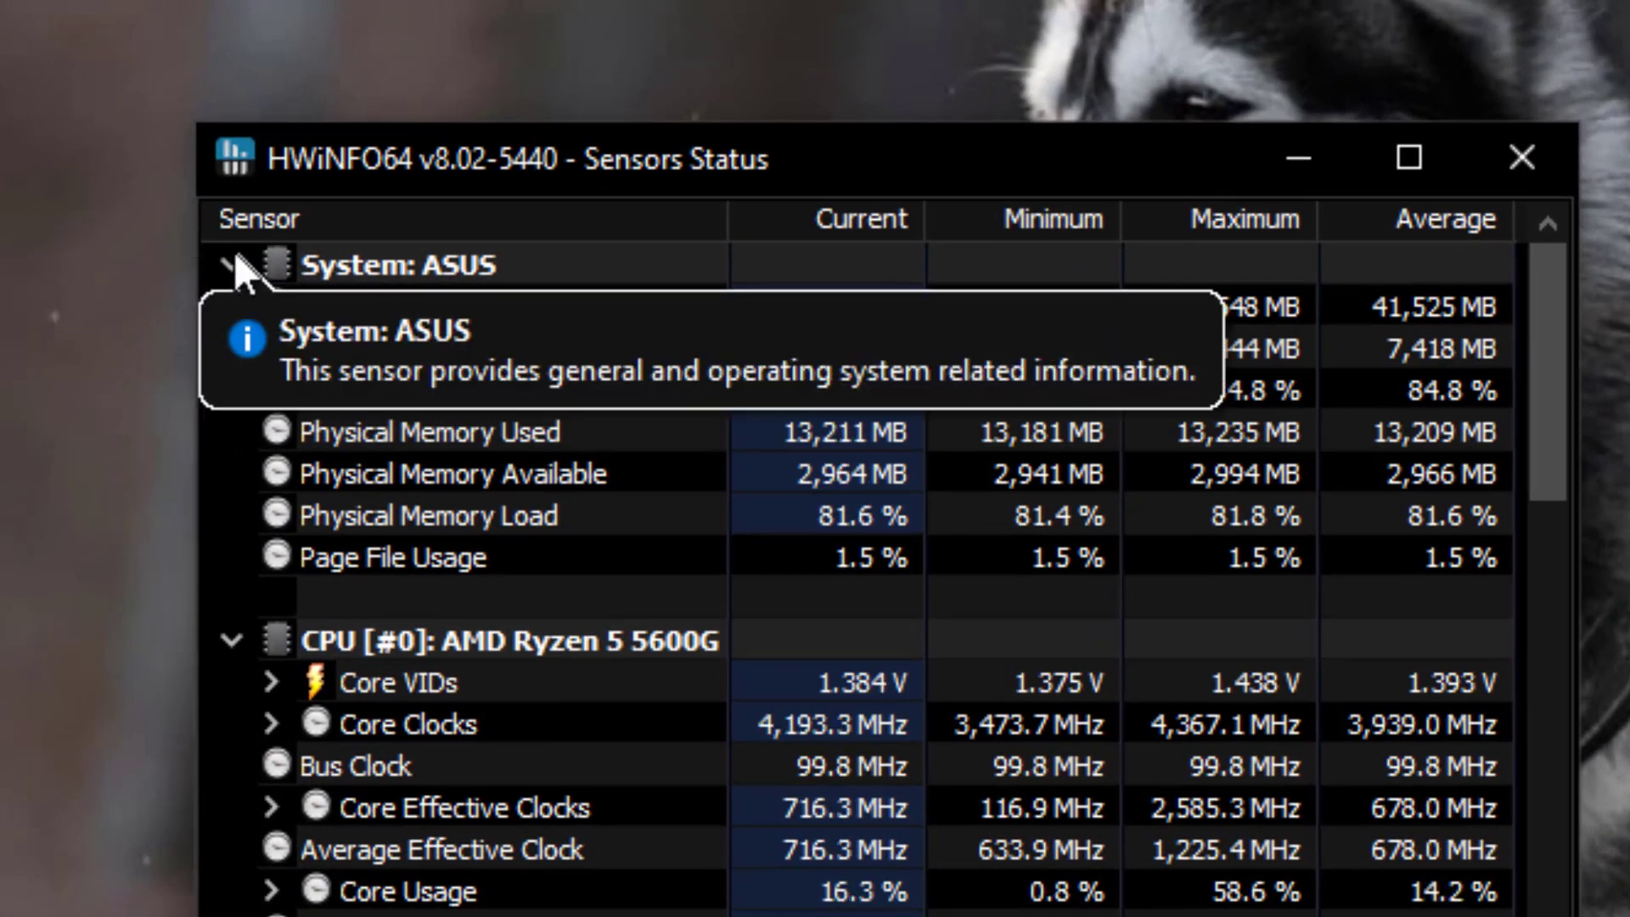
{"action": "left_click", "coordinate": [232, 260]}
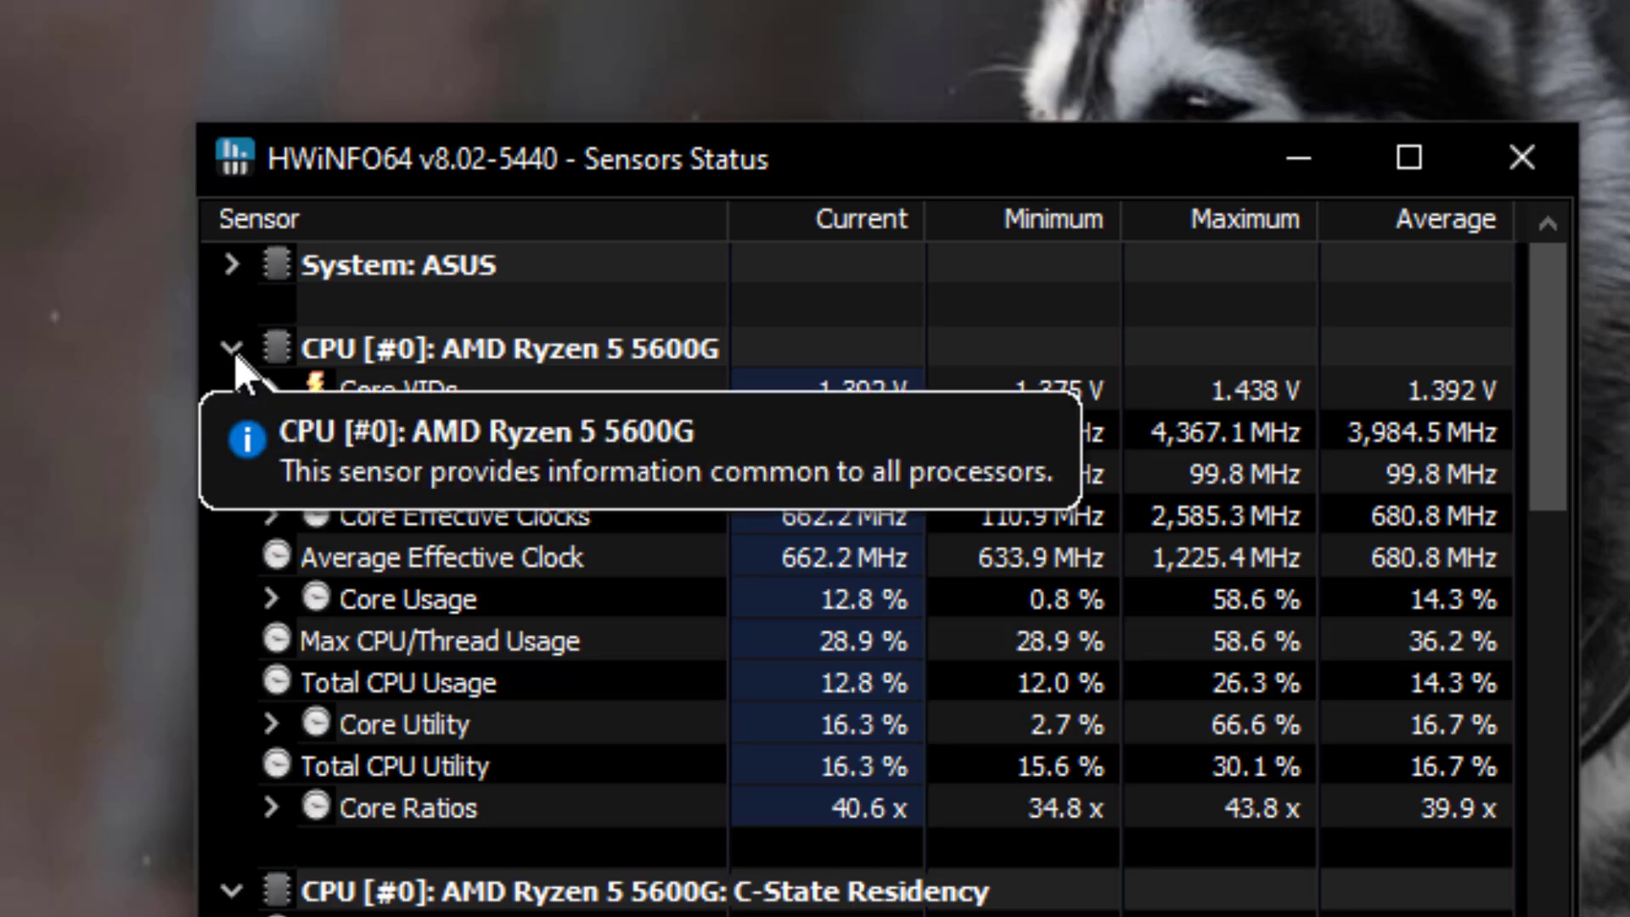
{"action": "left_click", "coordinate": [233, 350]}
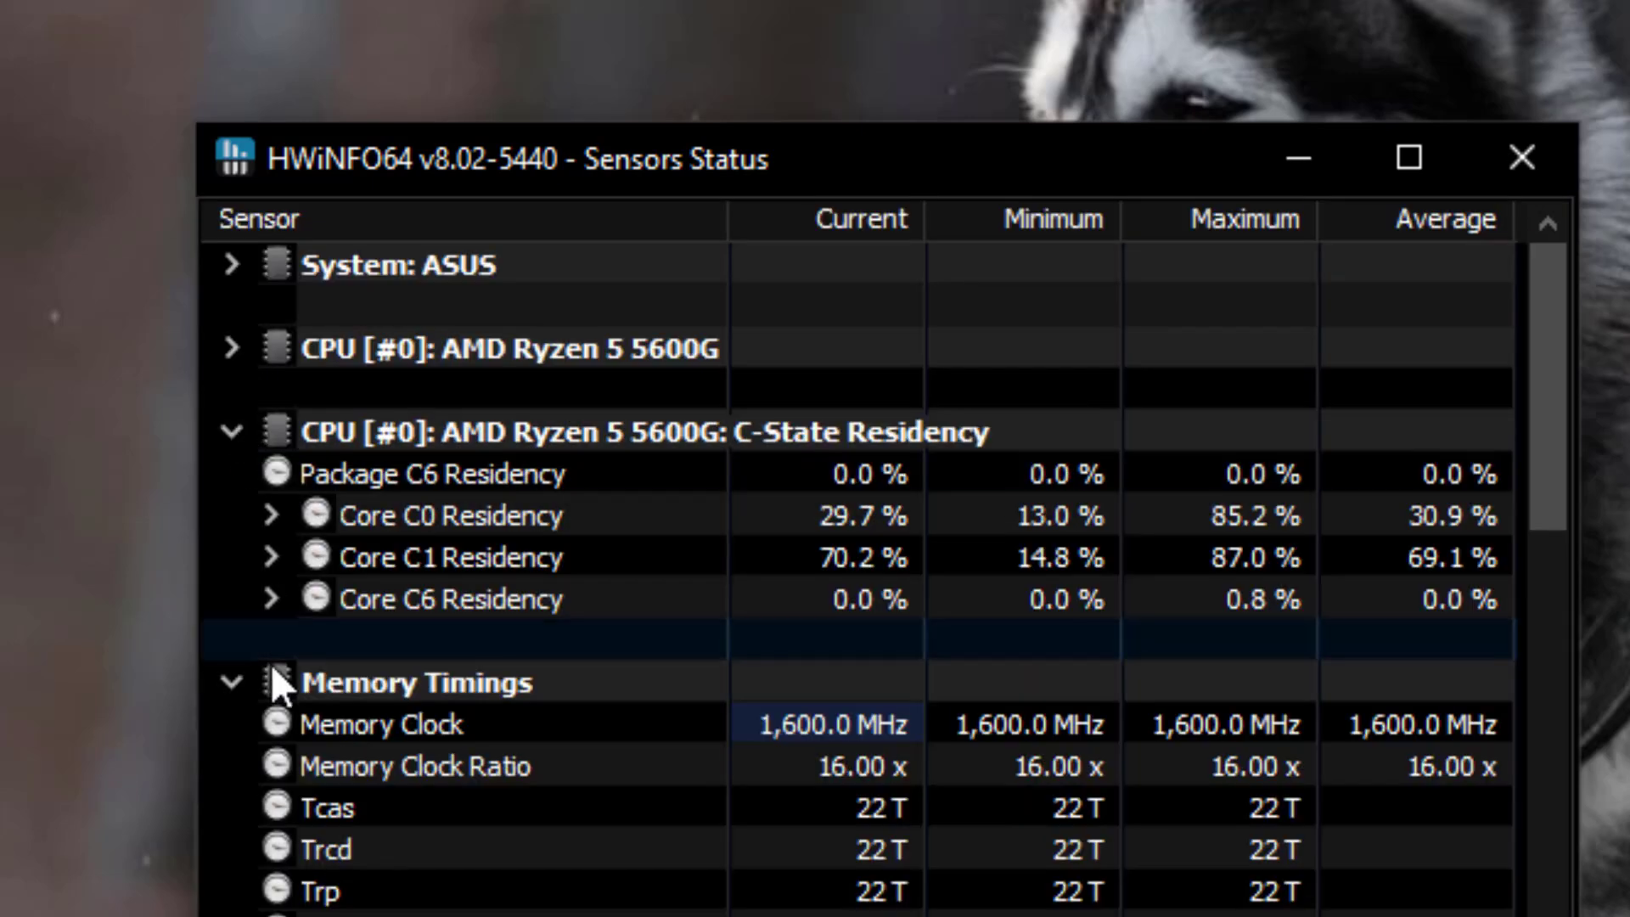
{"action": "left_click", "coordinate": [221, 431]}
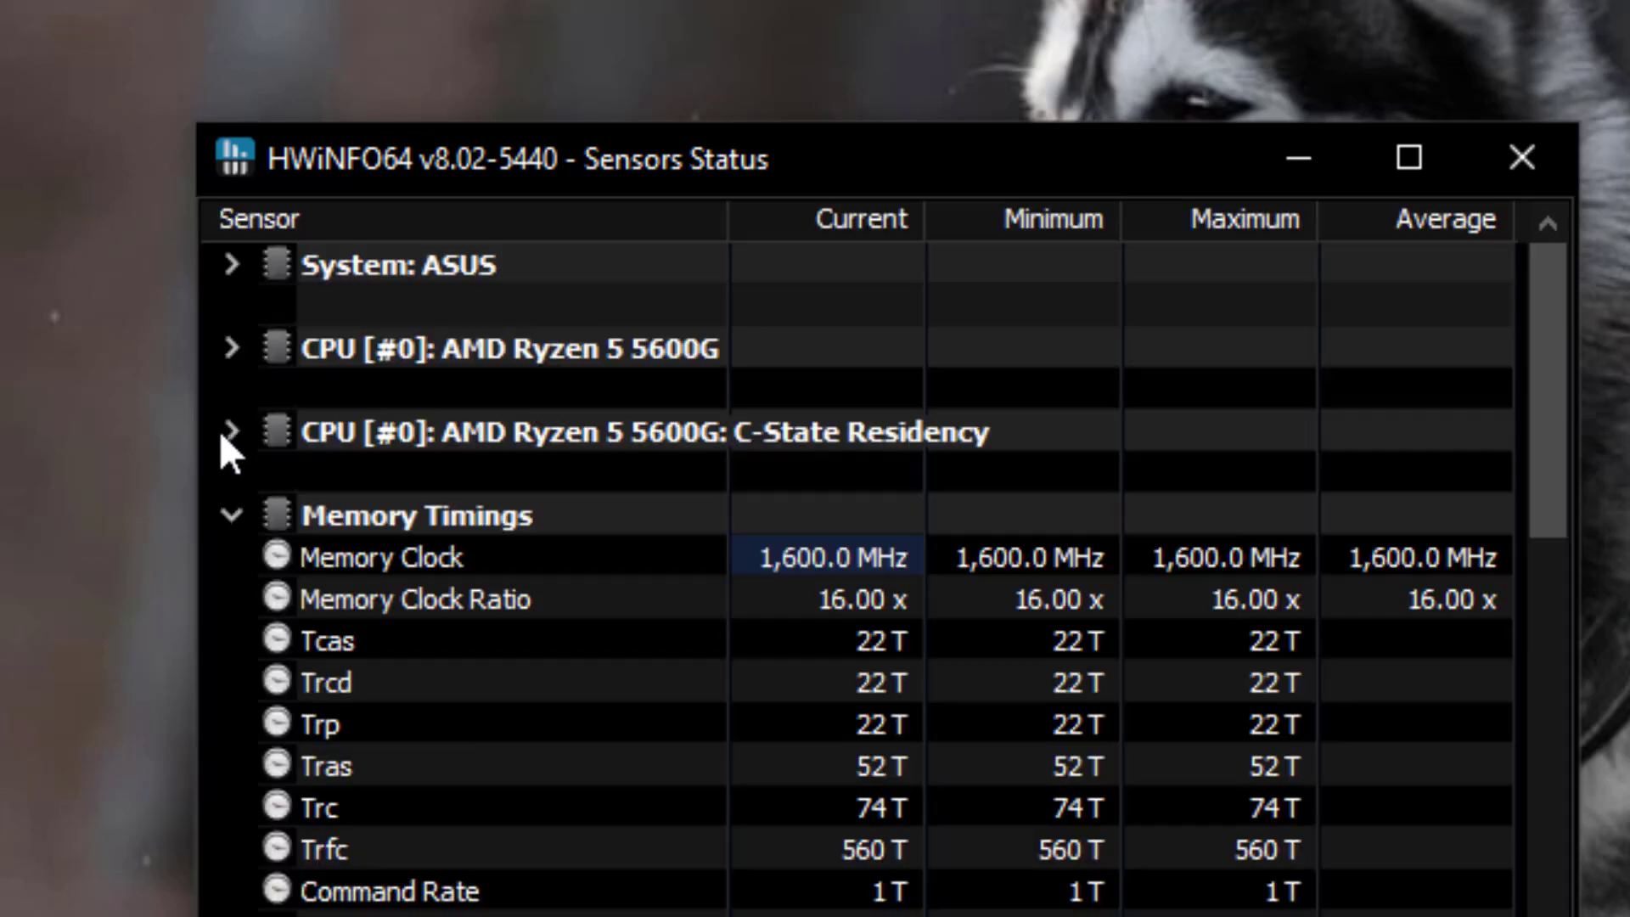
{"action": "left_click", "coordinate": [229, 515]}
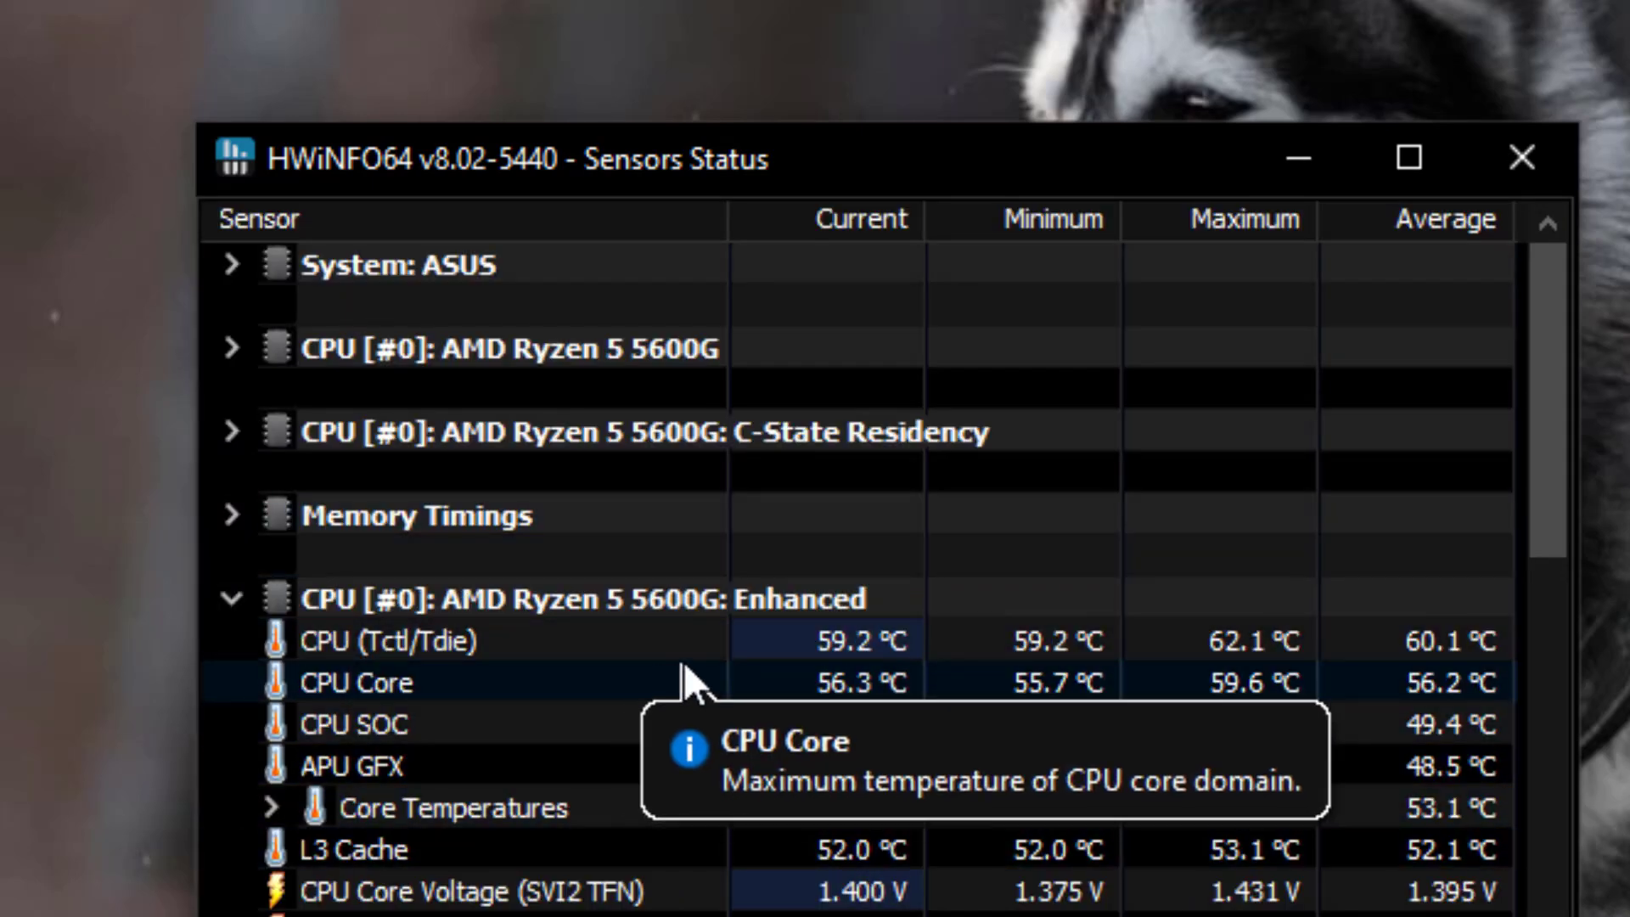
{"action": "mouse_move", "coordinate": [1063, 635]}
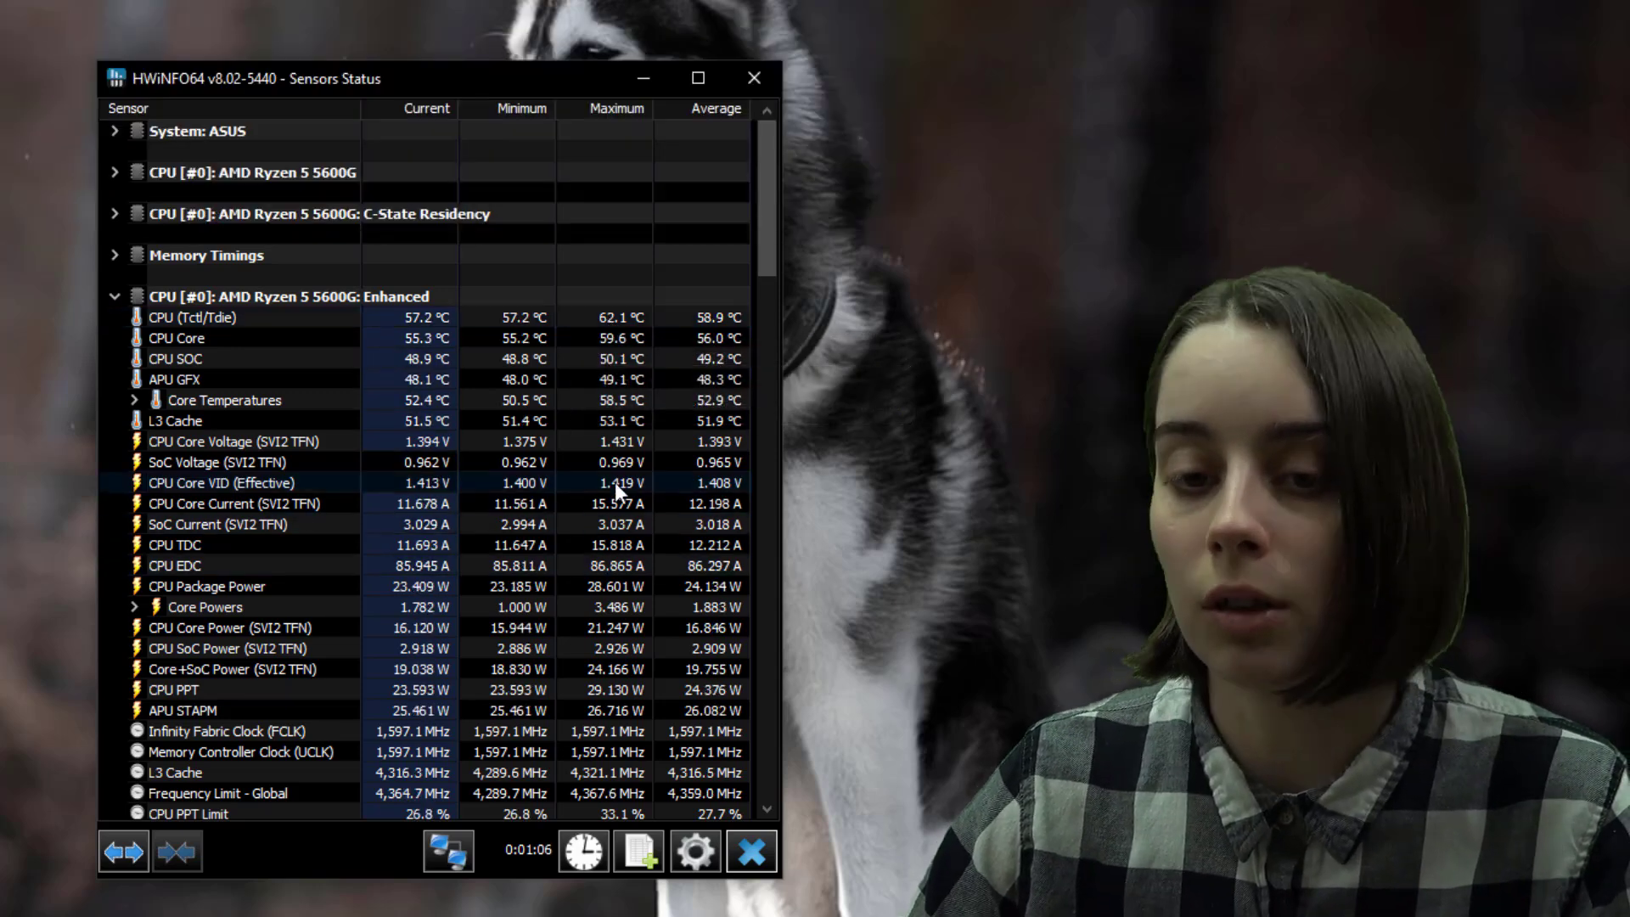
{"action": "mouse_move", "coordinate": [559, 391]}
{"action": "mouse_move", "coordinate": [574, 331]}
{"action": "mouse_move", "coordinate": [450, 336]}
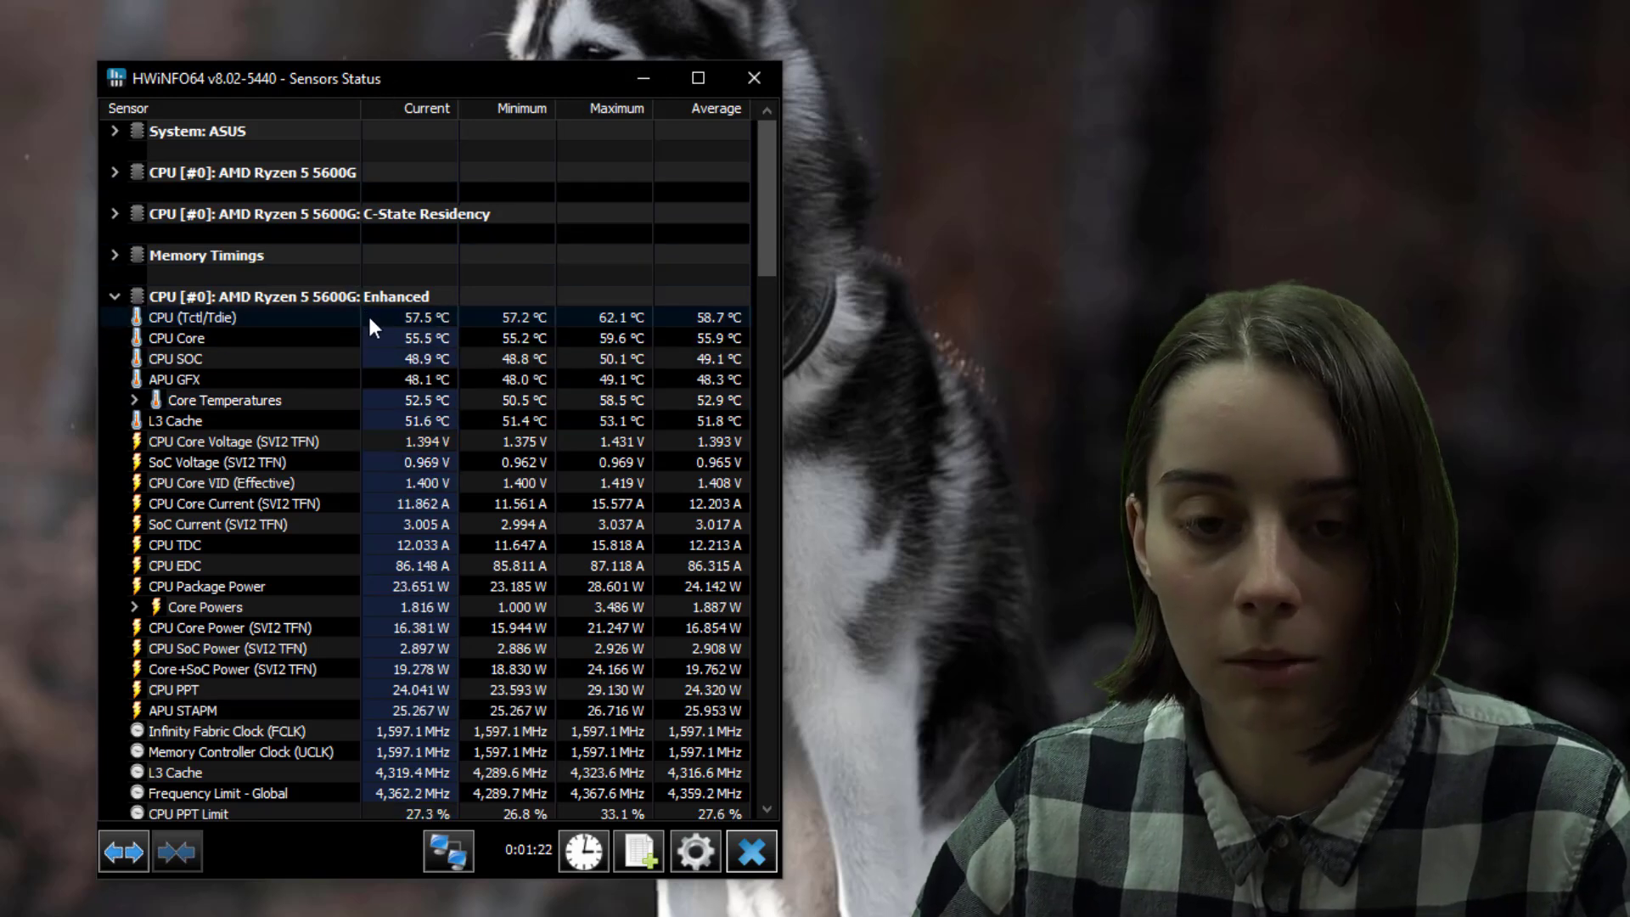
{"action": "key", "text": "alt+Tab"}
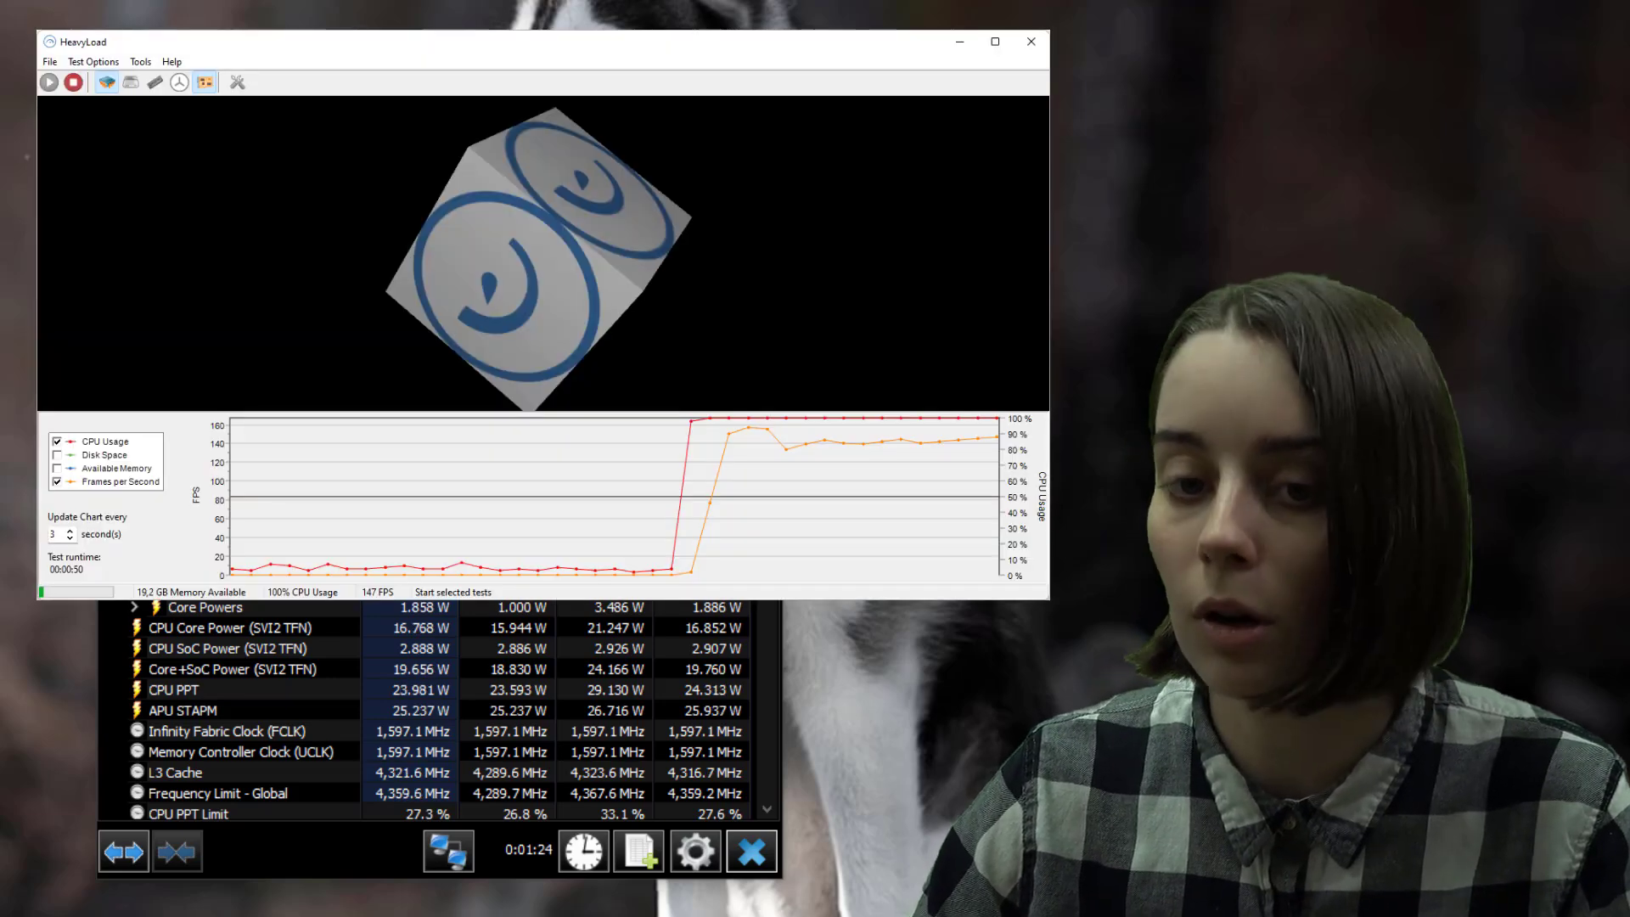
{"action": "key", "text": "alt+Tab"}
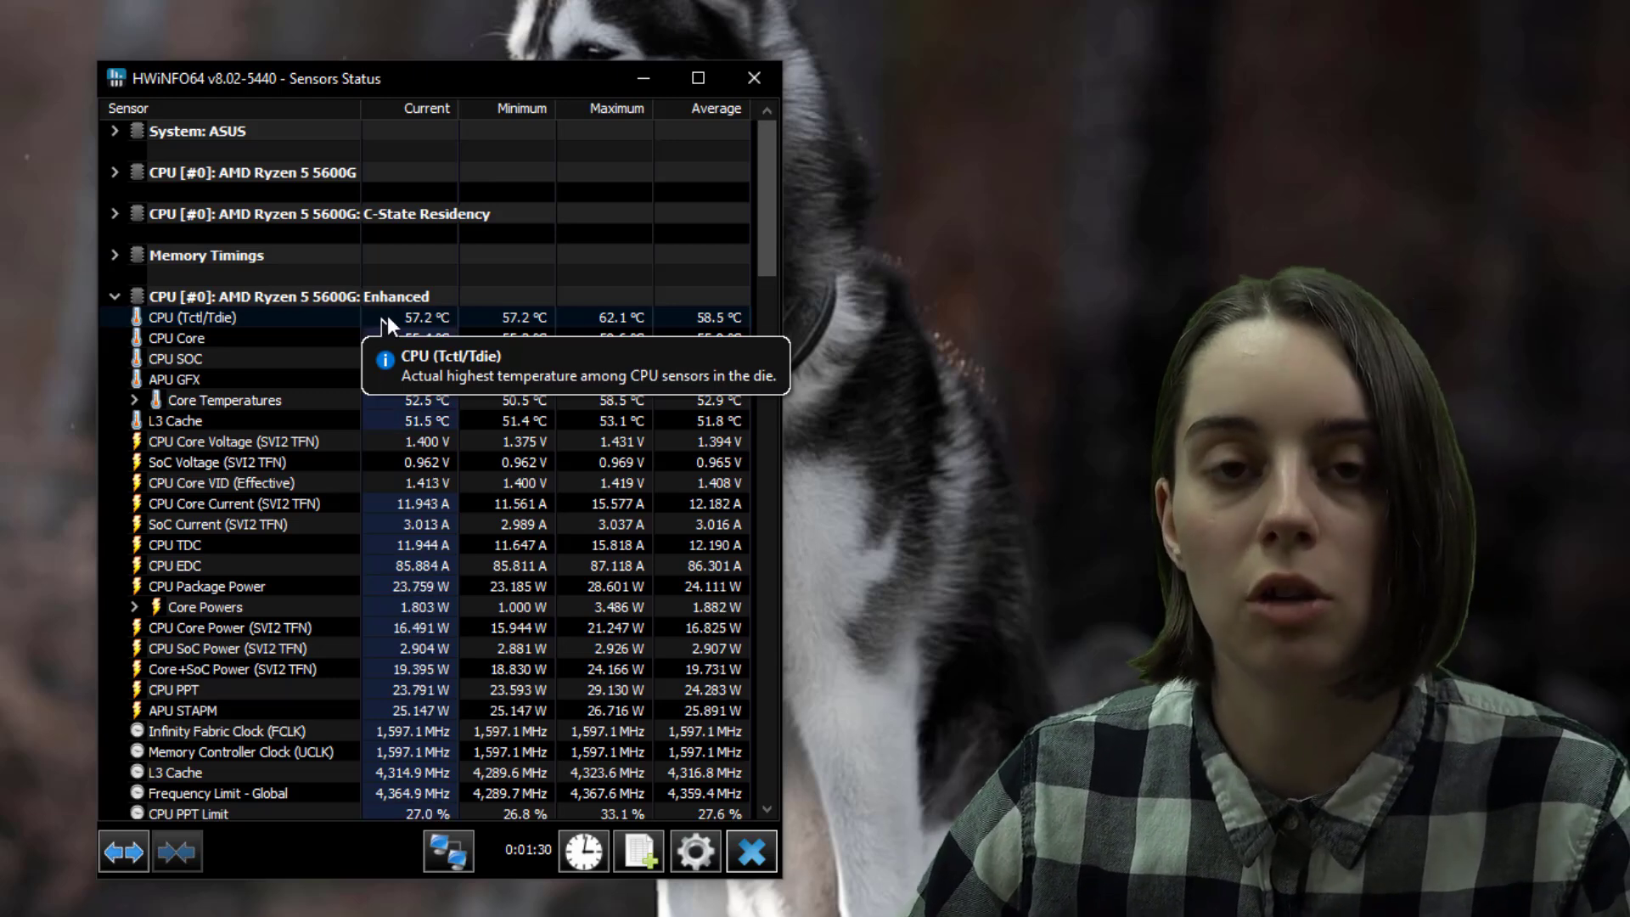
{"action": "mouse_move", "coordinate": [342, 345]}
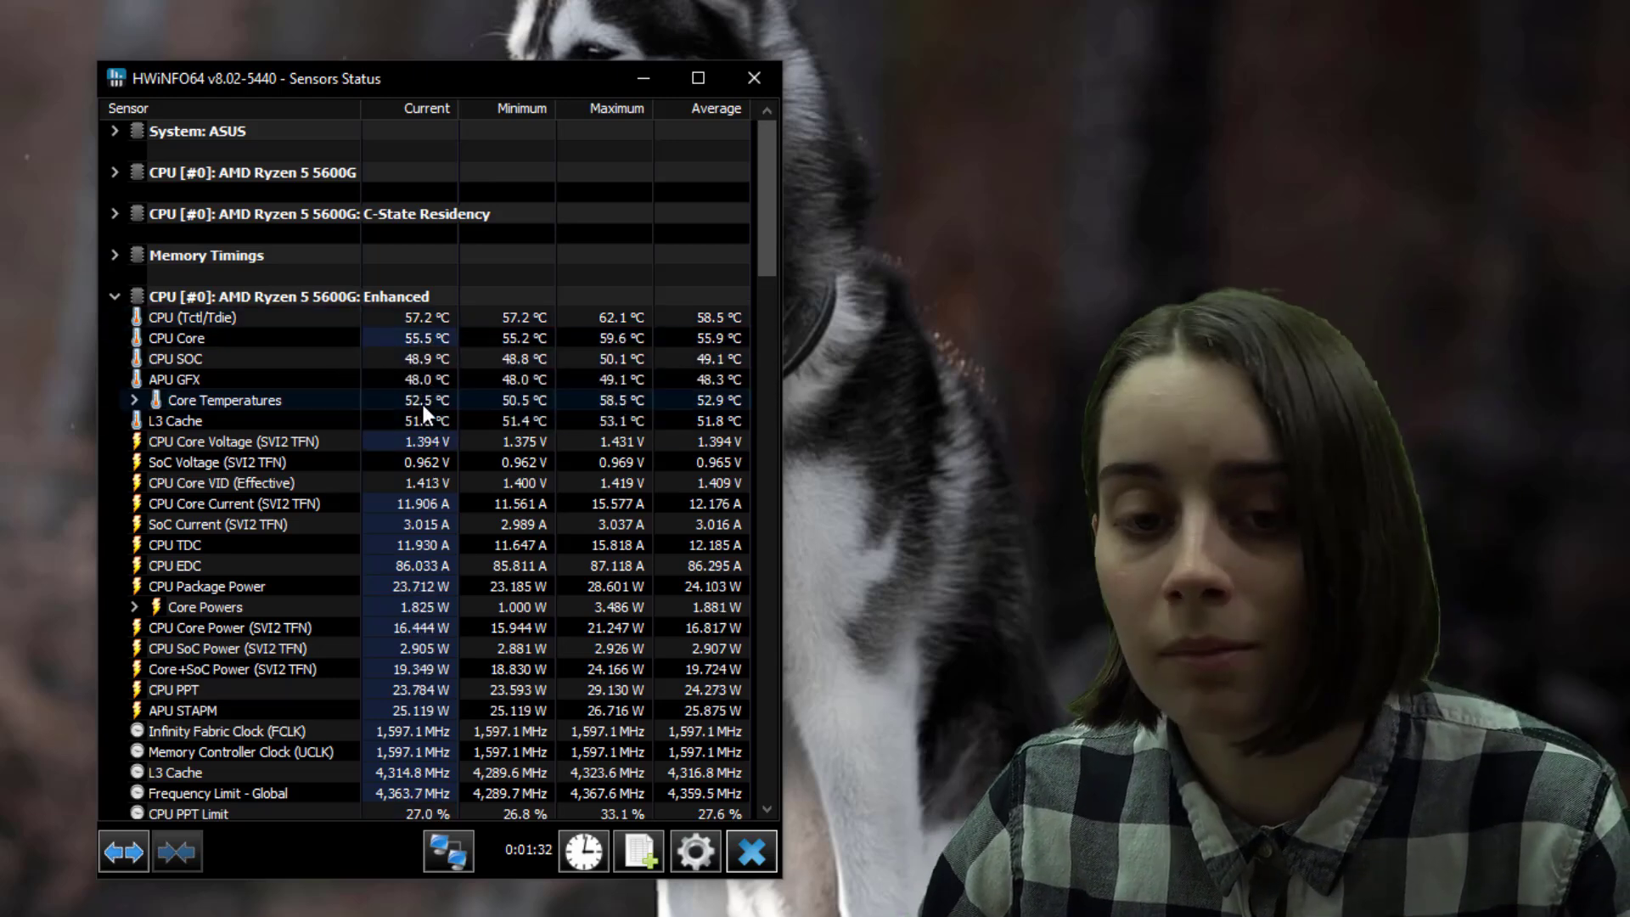
{"action": "scroll", "coordinate": [421, 402], "scroll_direction": "down", "scroll_amount": 5}
{"action": "scroll", "coordinate": [421, 402], "scroll_direction": "down", "scroll_amount": 4}
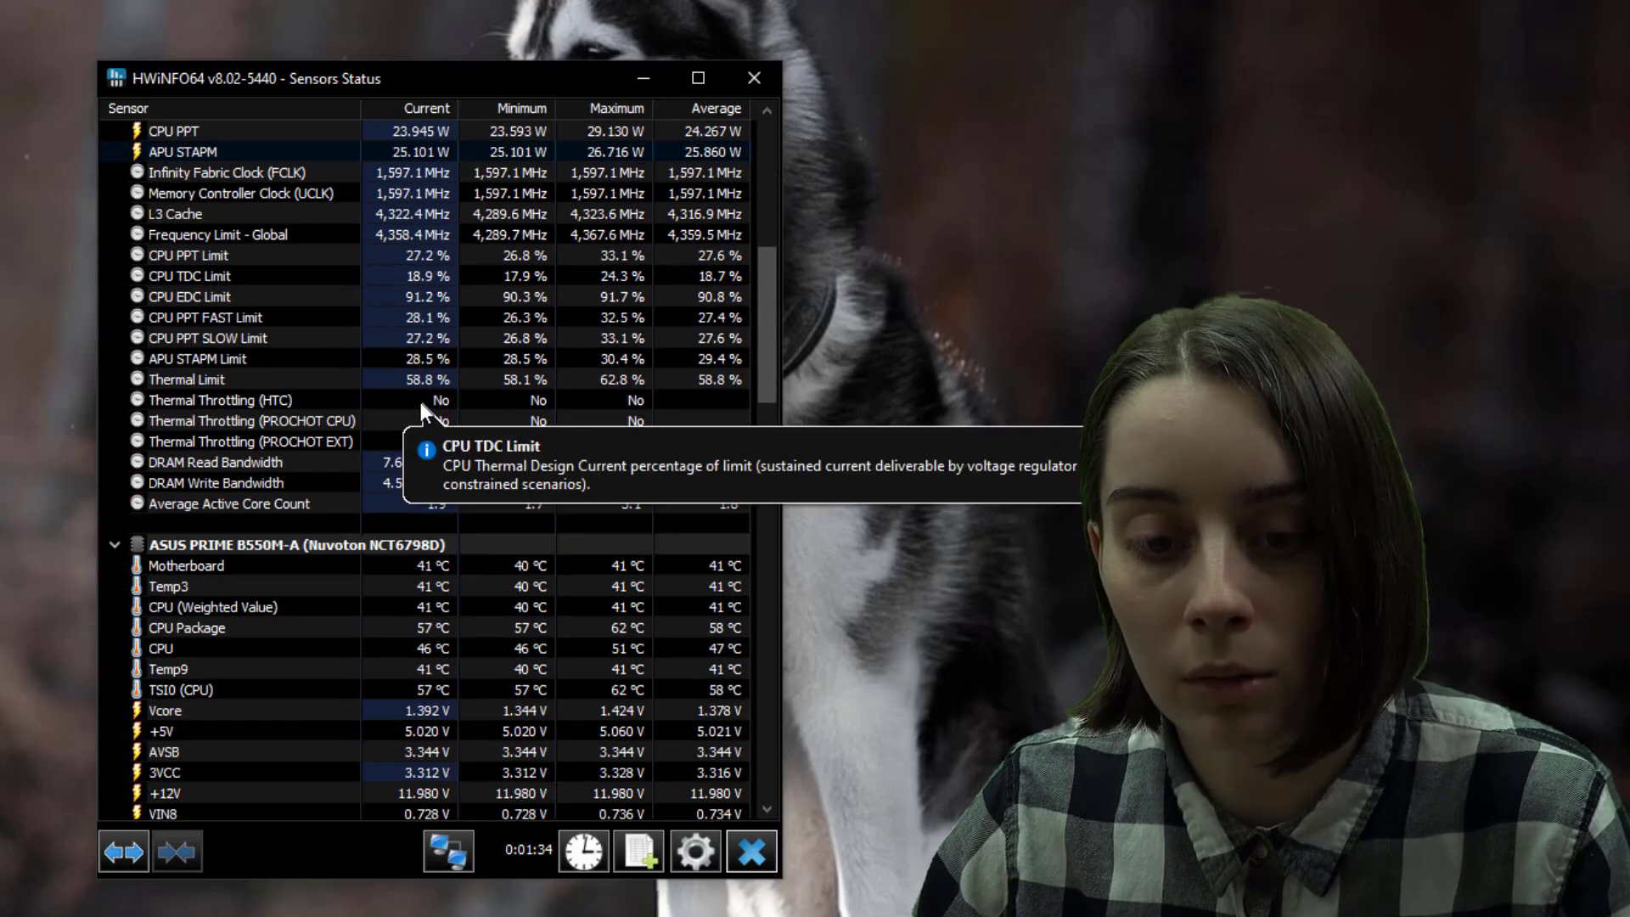
{"action": "scroll", "coordinate": [404, 372], "scroll_direction": "down", "scroll_amount": 2}
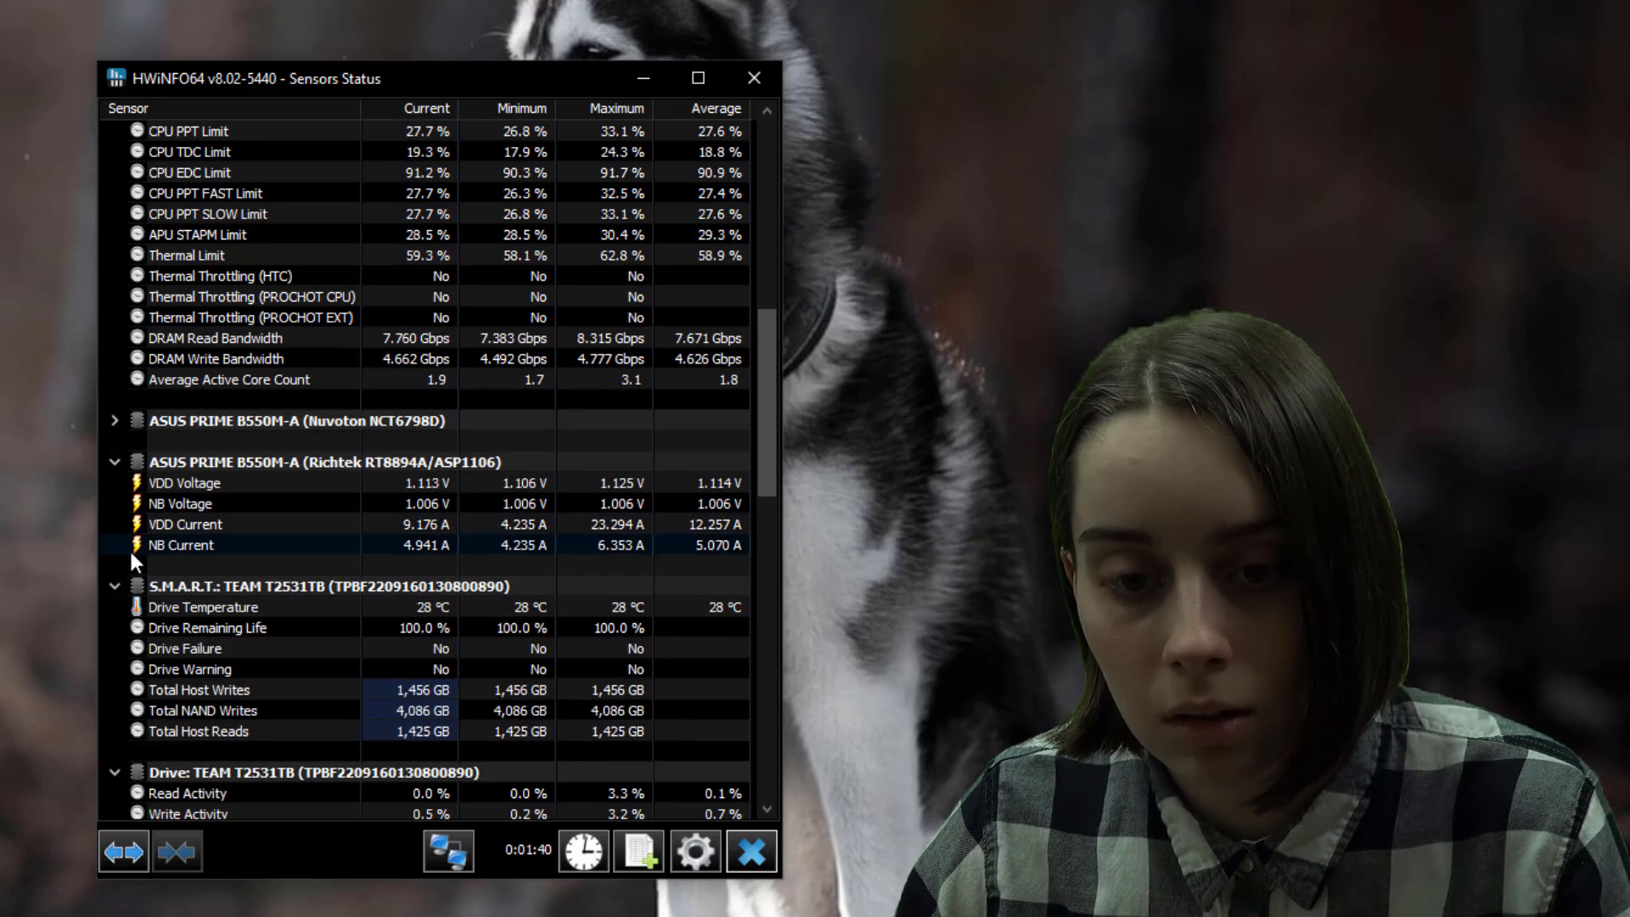
{"action": "scroll", "coordinate": [143, 560], "scroll_direction": "down", "scroll_amount": 1}
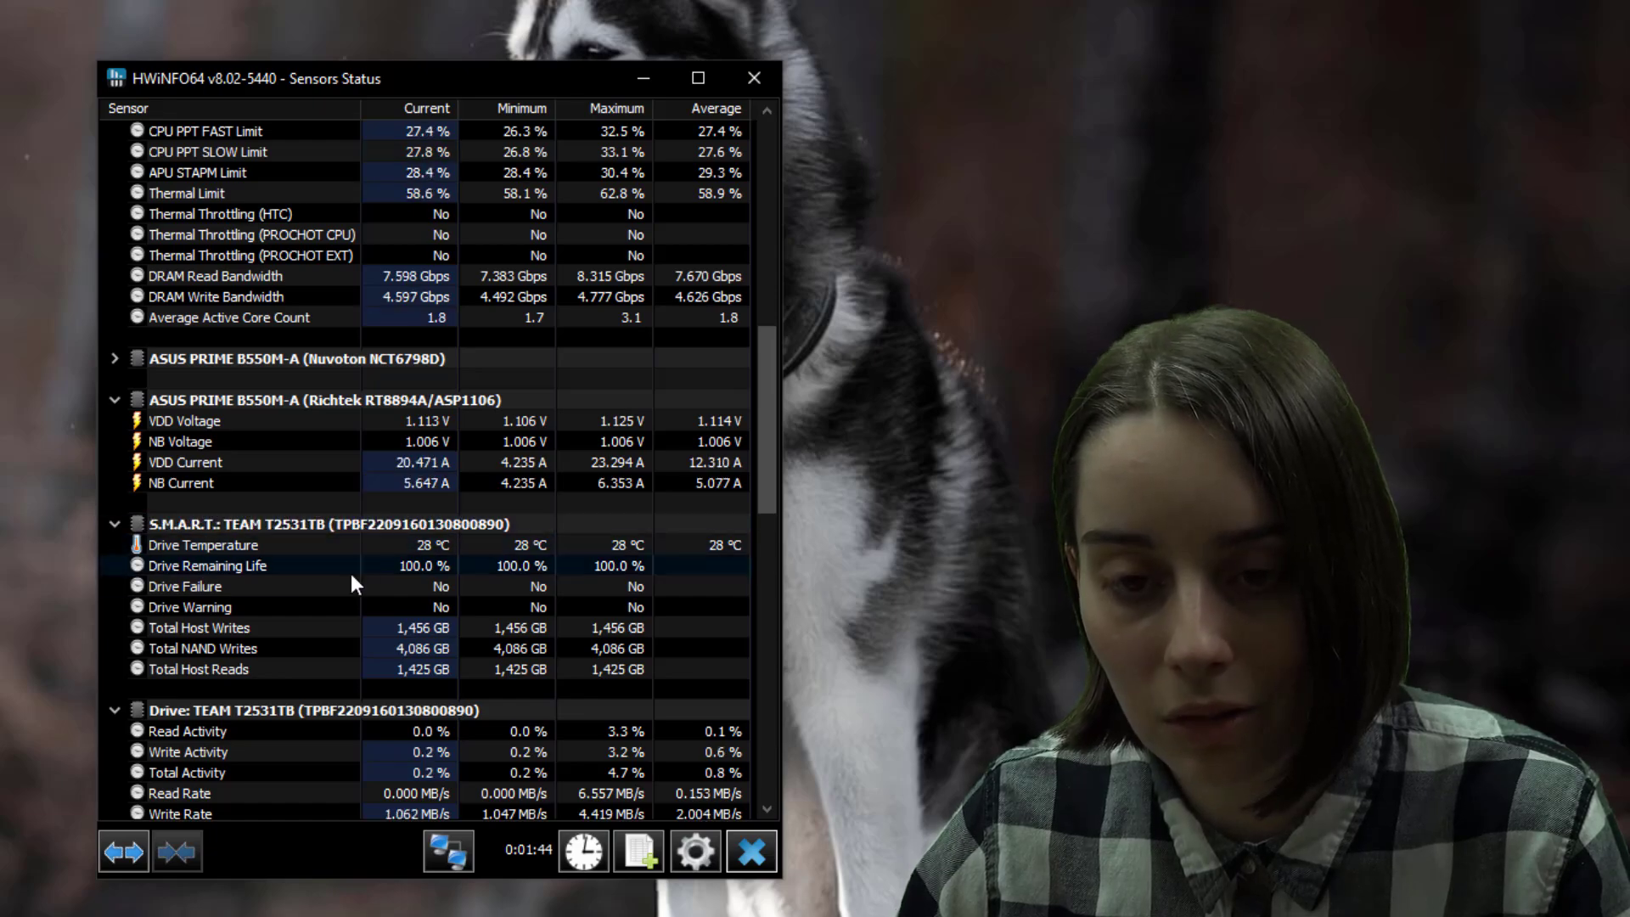
{"action": "scroll", "coordinate": [312, 650], "scroll_direction": "down", "scroll_amount": 5}
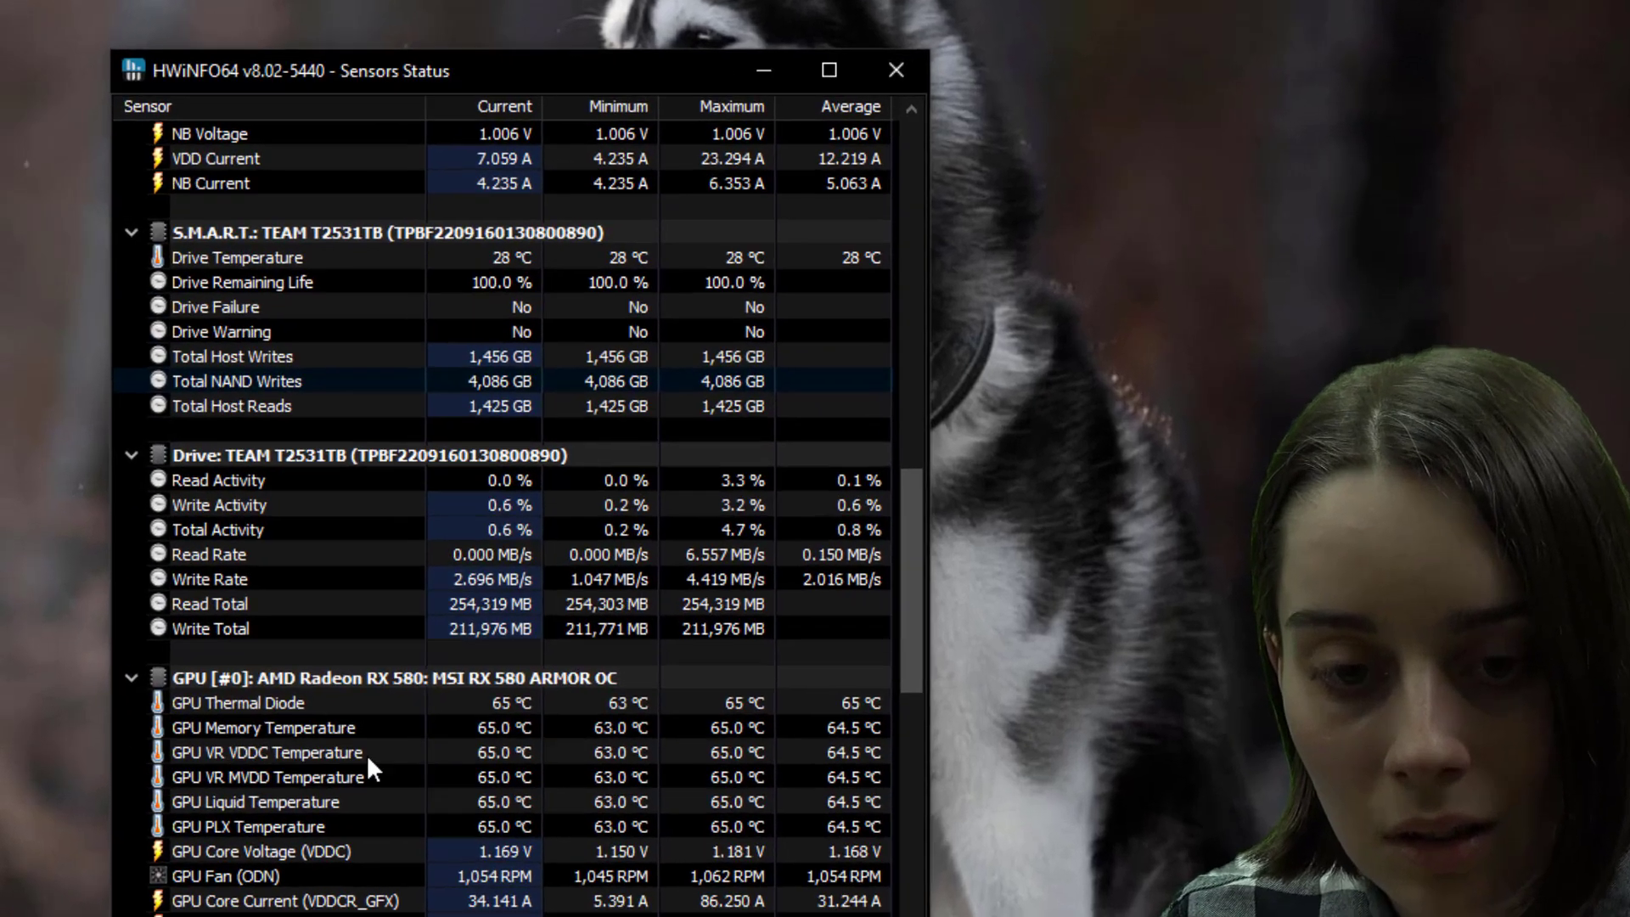
{"action": "scroll", "coordinate": [367, 754], "scroll_direction": "down", "scroll_amount": 2}
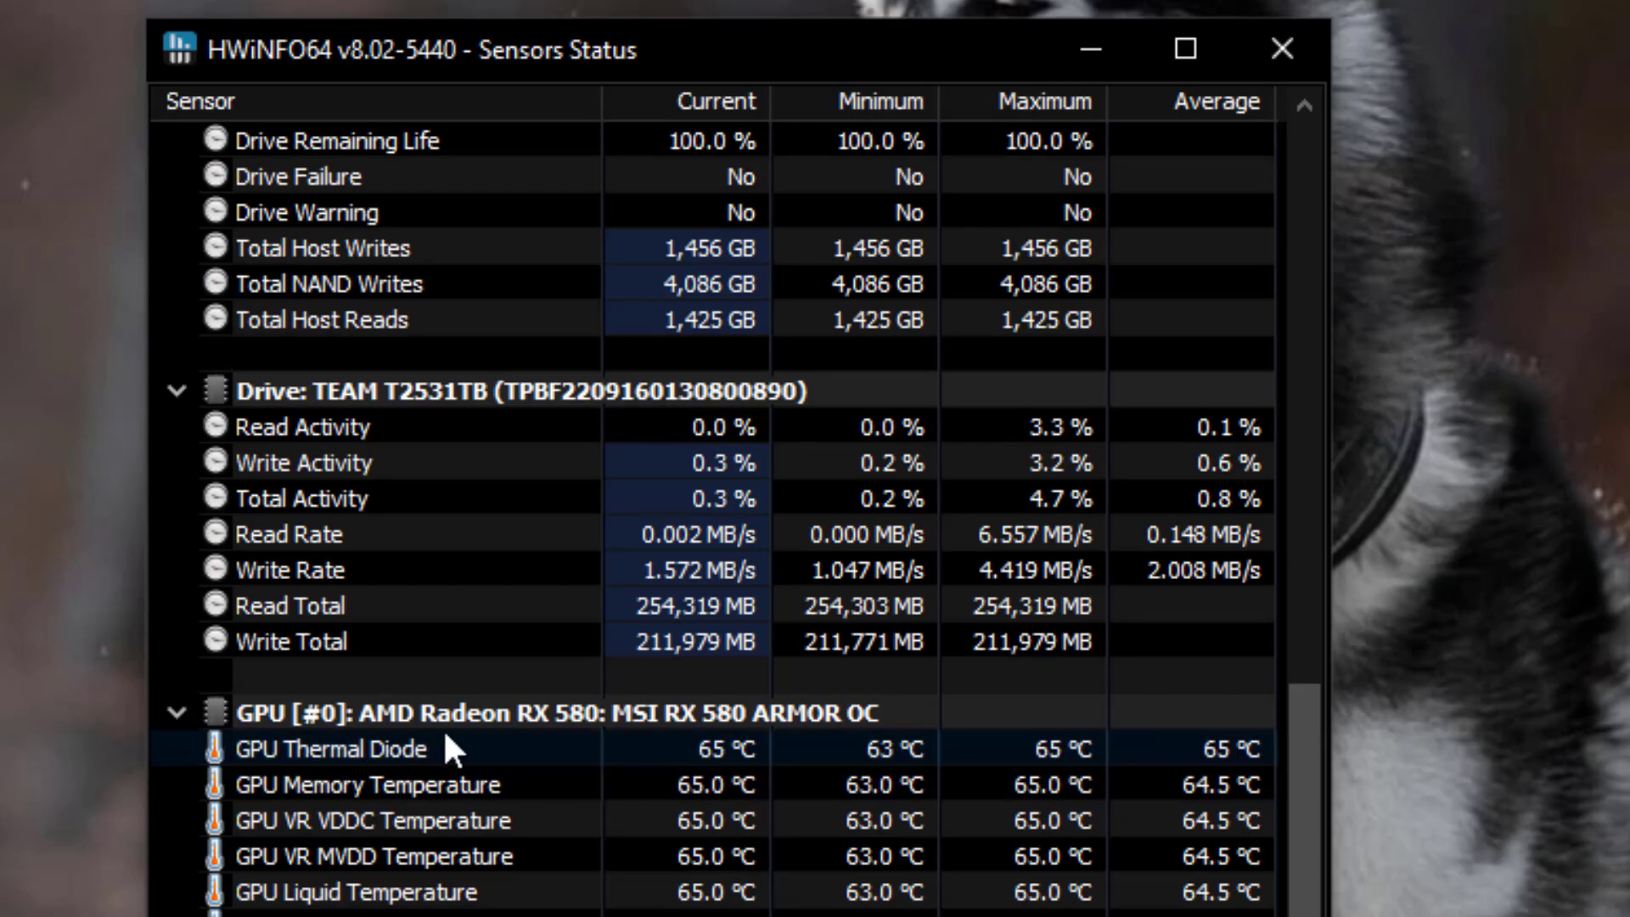
{"action": "mouse_move", "coordinate": [445, 737]}
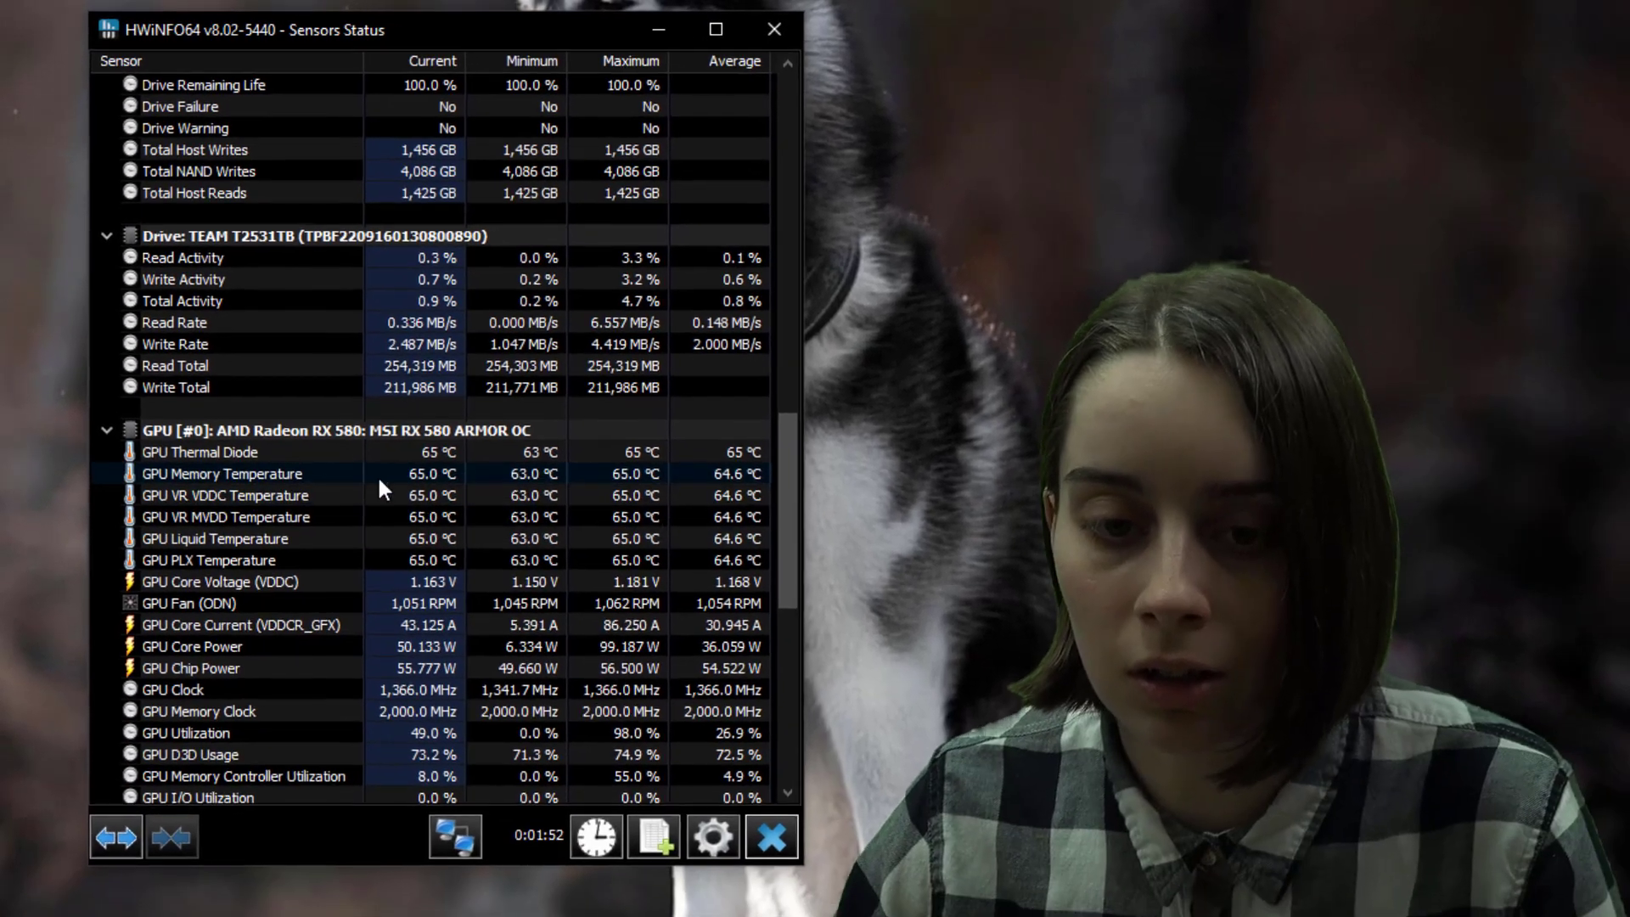
{"action": "left_click_drag", "start_coordinate": [365, 718], "coordinate": [373, 716]}
{"action": "left_click_drag", "start_coordinate": [226, 426], "coordinate": [557, 448]}
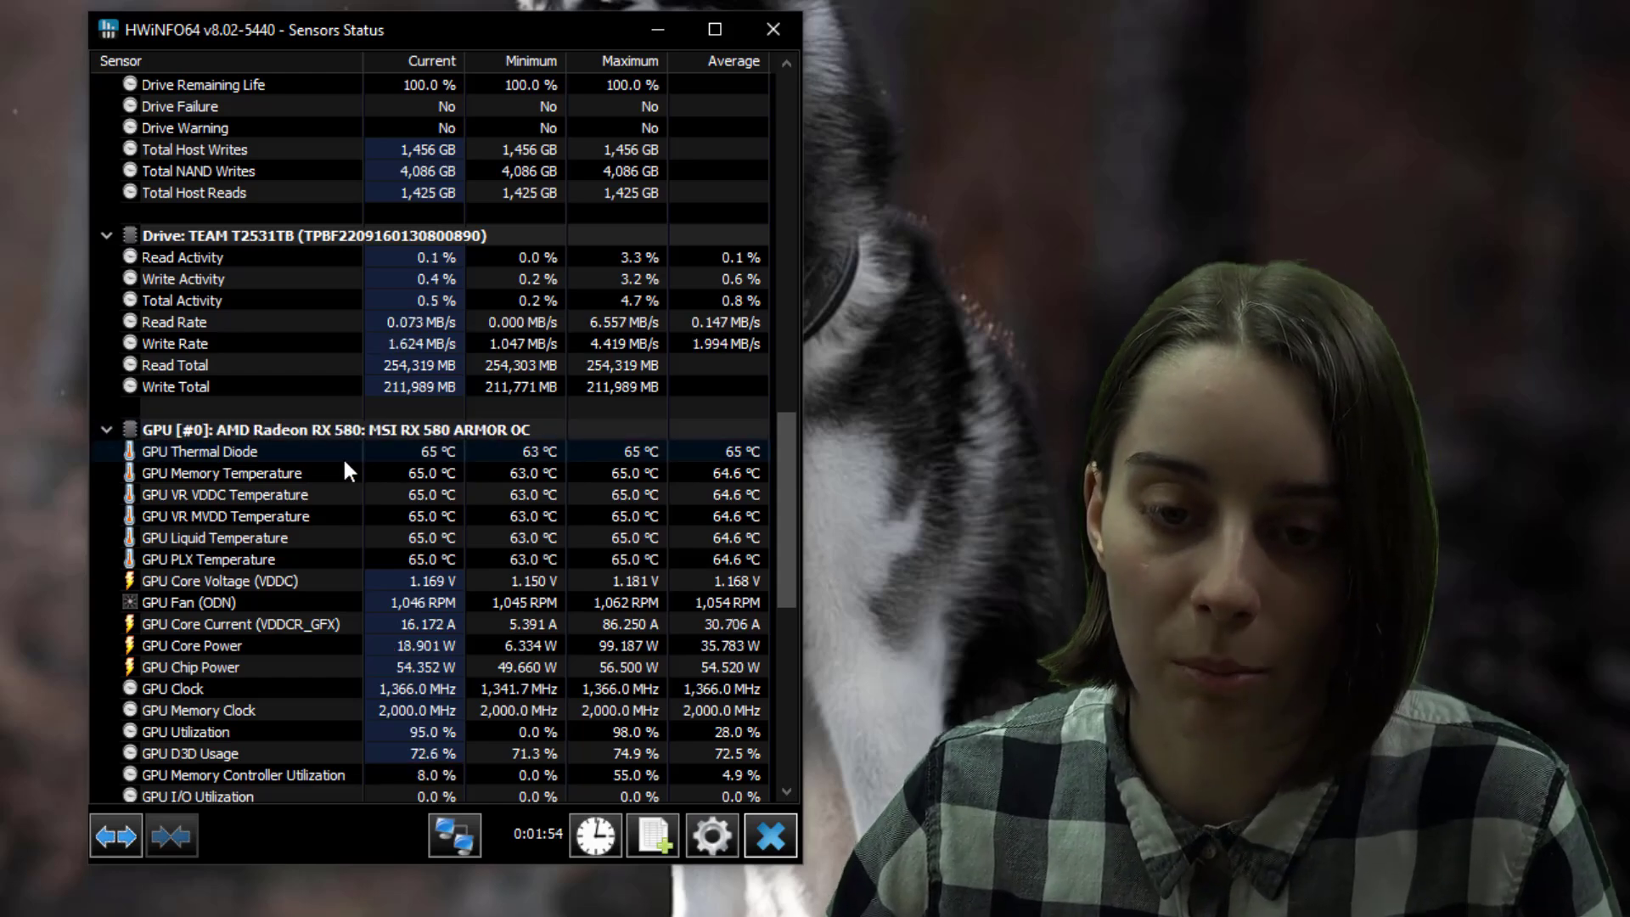
{"action": "scroll", "coordinate": [320, 463], "scroll_direction": "down", "scroll_amount": 4}
{"action": "scroll", "coordinate": [319, 465], "scroll_direction": "down", "scroll_amount": 3}
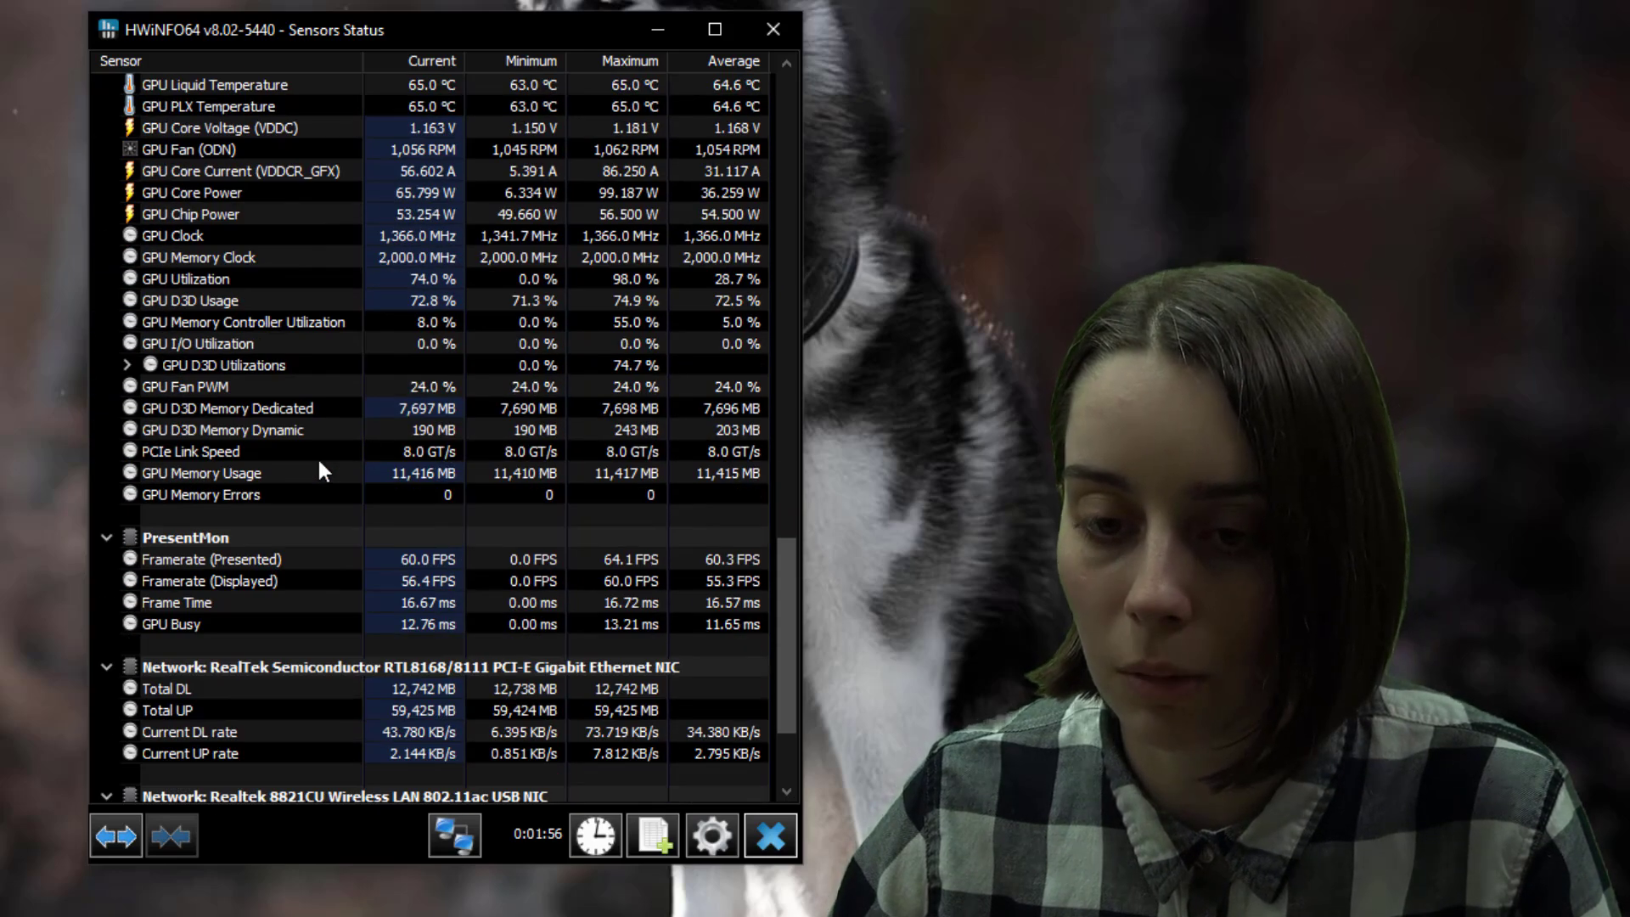
{"action": "scroll", "coordinate": [319, 463], "scroll_direction": "down", "scroll_amount": 1}
{"action": "scroll", "coordinate": [319, 487], "scroll_direction": "up", "scroll_amount": 15}
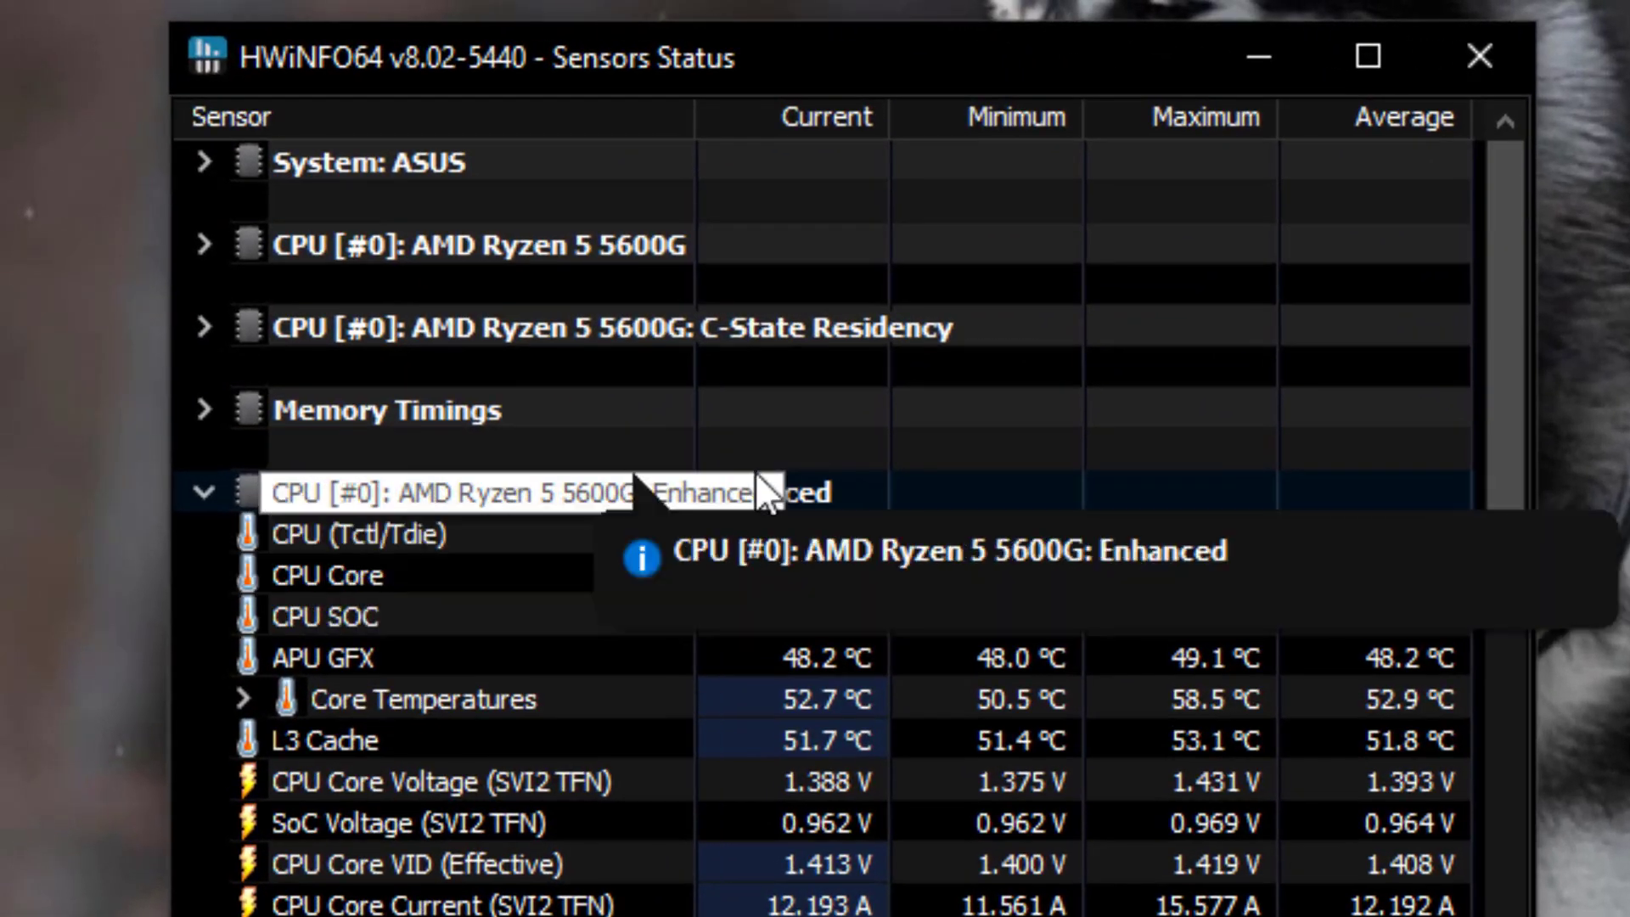
{"action": "mouse_move", "coordinate": [699, 414]}
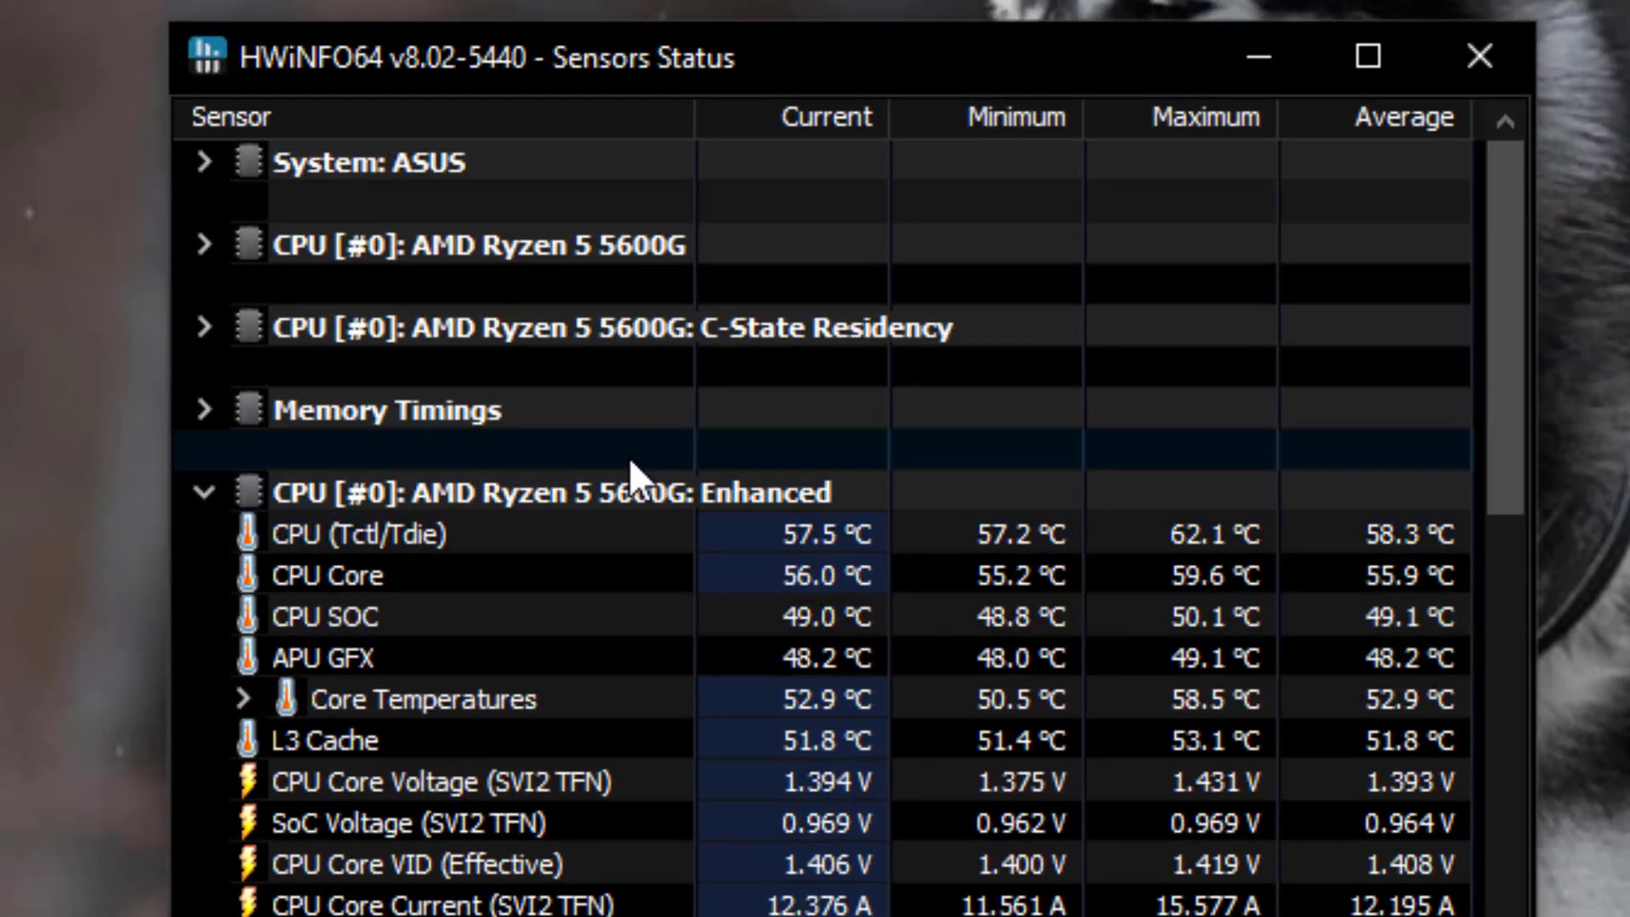